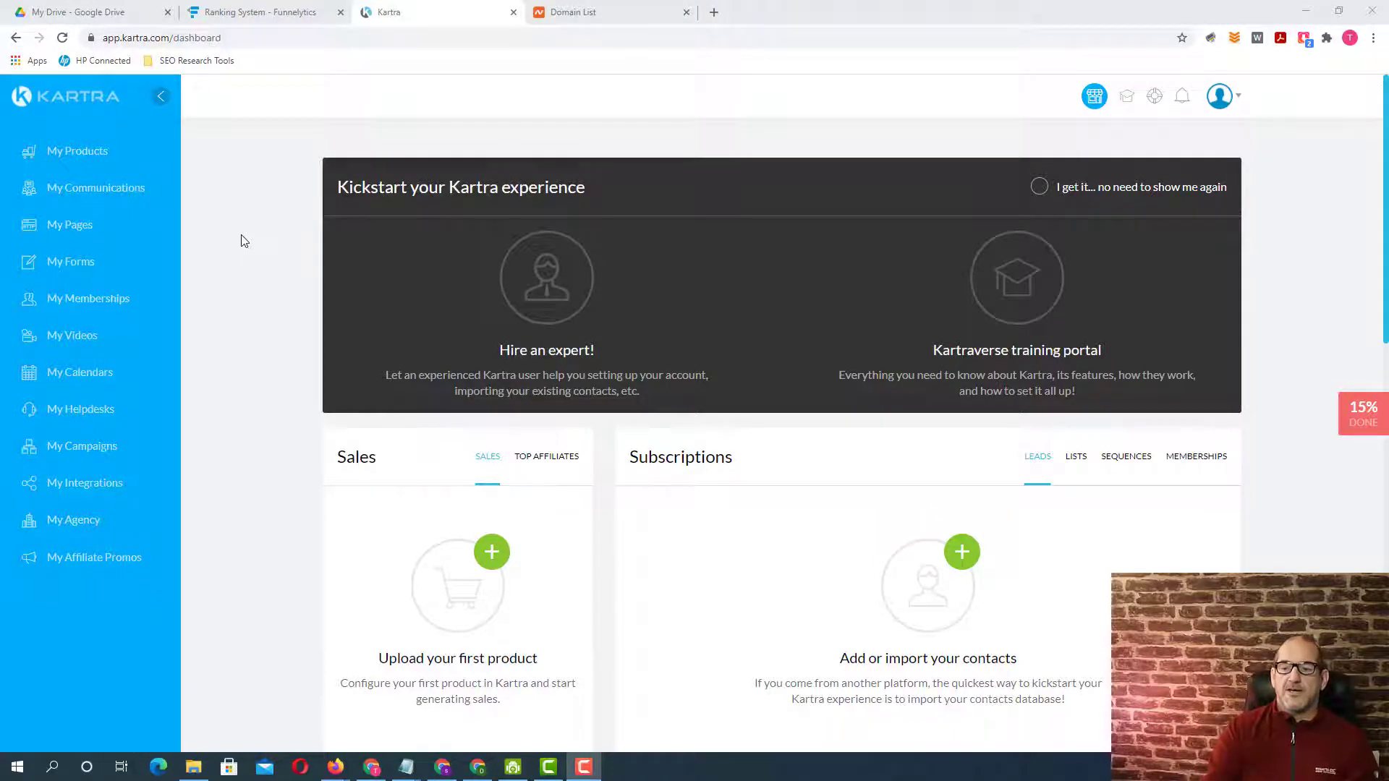
Start a new page from the dark "We will be launching soon" template in the Coming Soon category and launch the builder.
{"action": "left_click", "coordinate": [242, 235]}
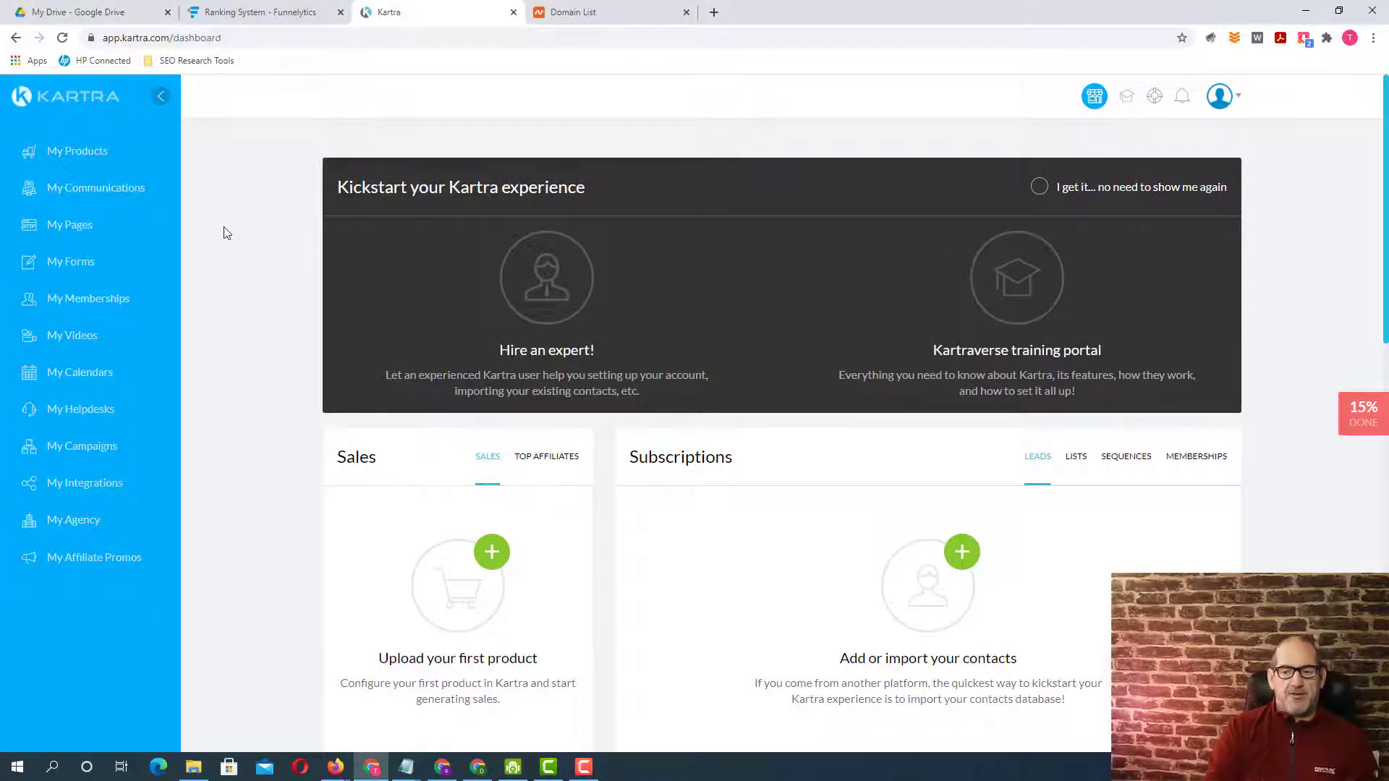
{"action": "left_click", "coordinate": [81, 230]}
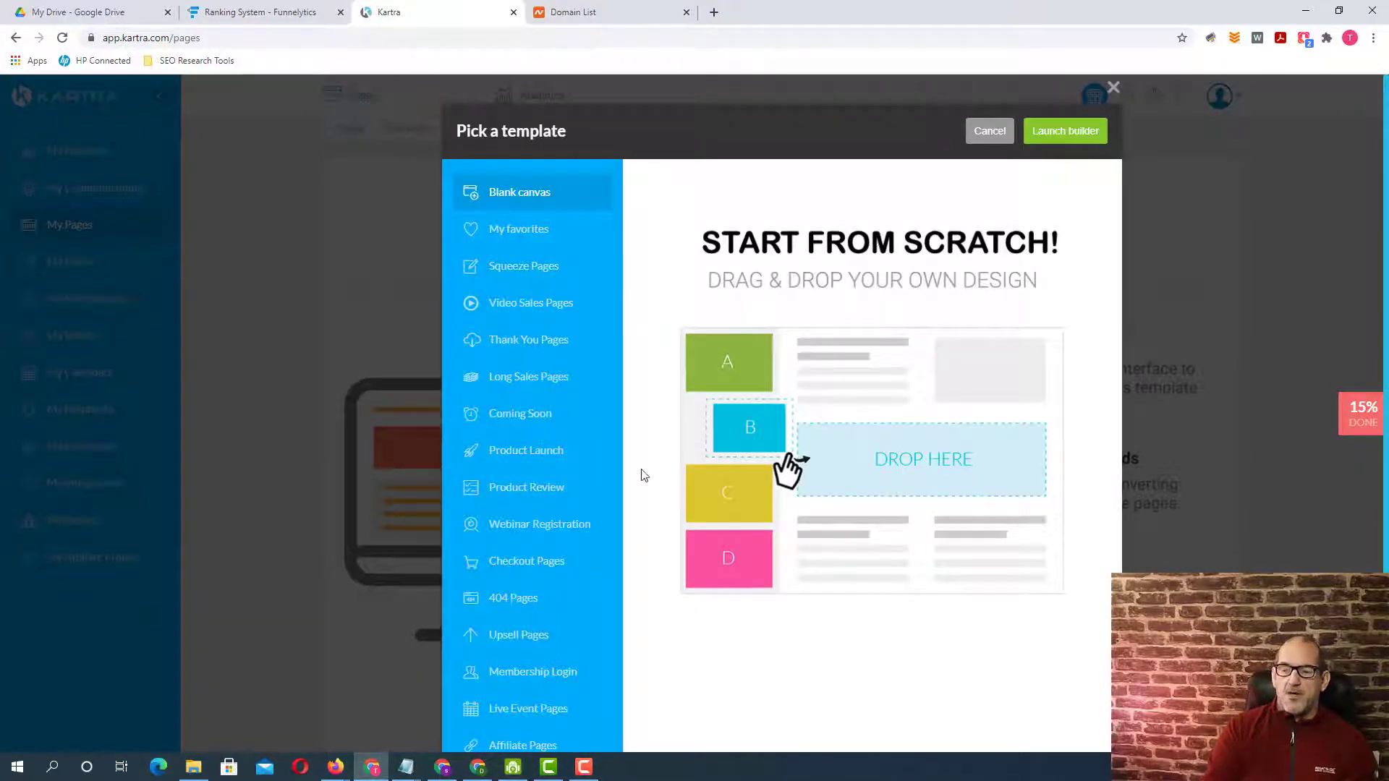
{"action": "left_click", "coordinate": [534, 416]}
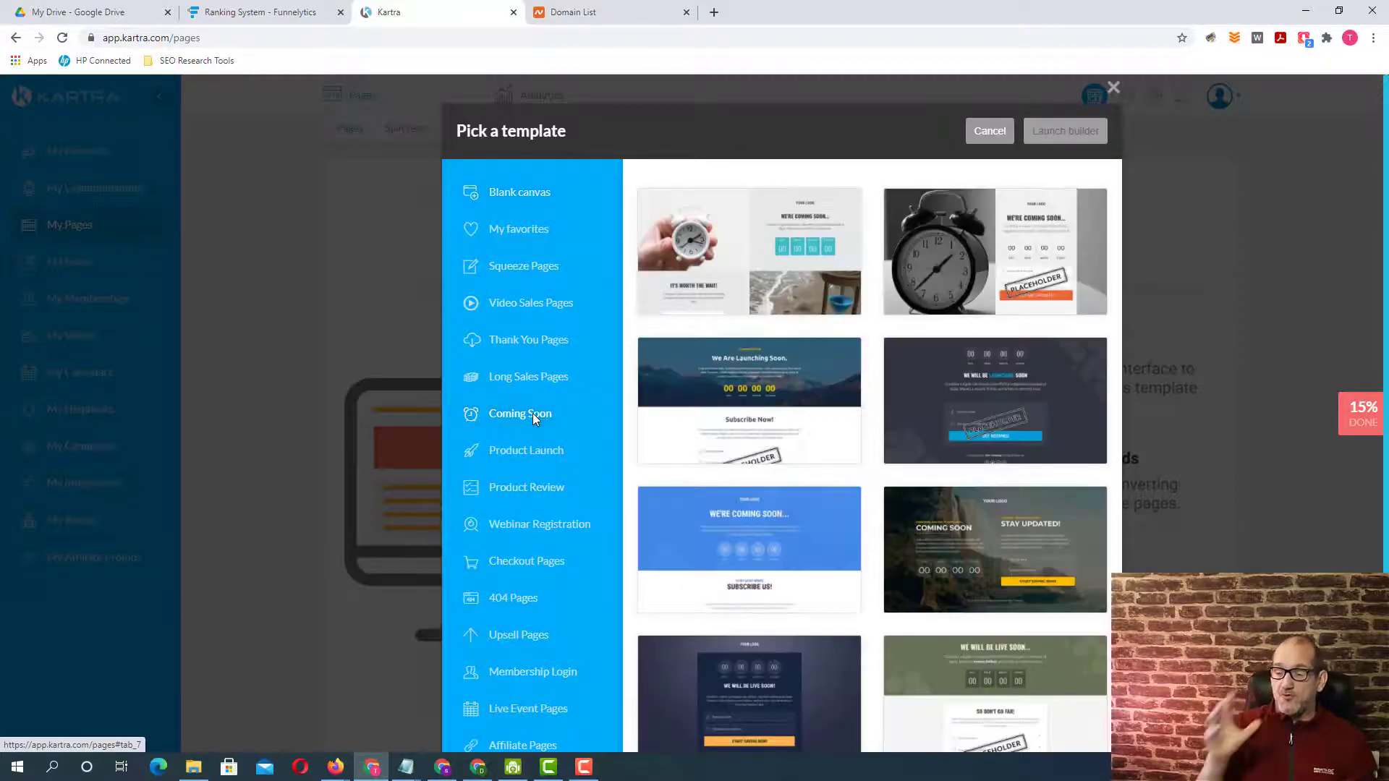
{"action": "mouse_move", "coordinate": [1053, 416]}
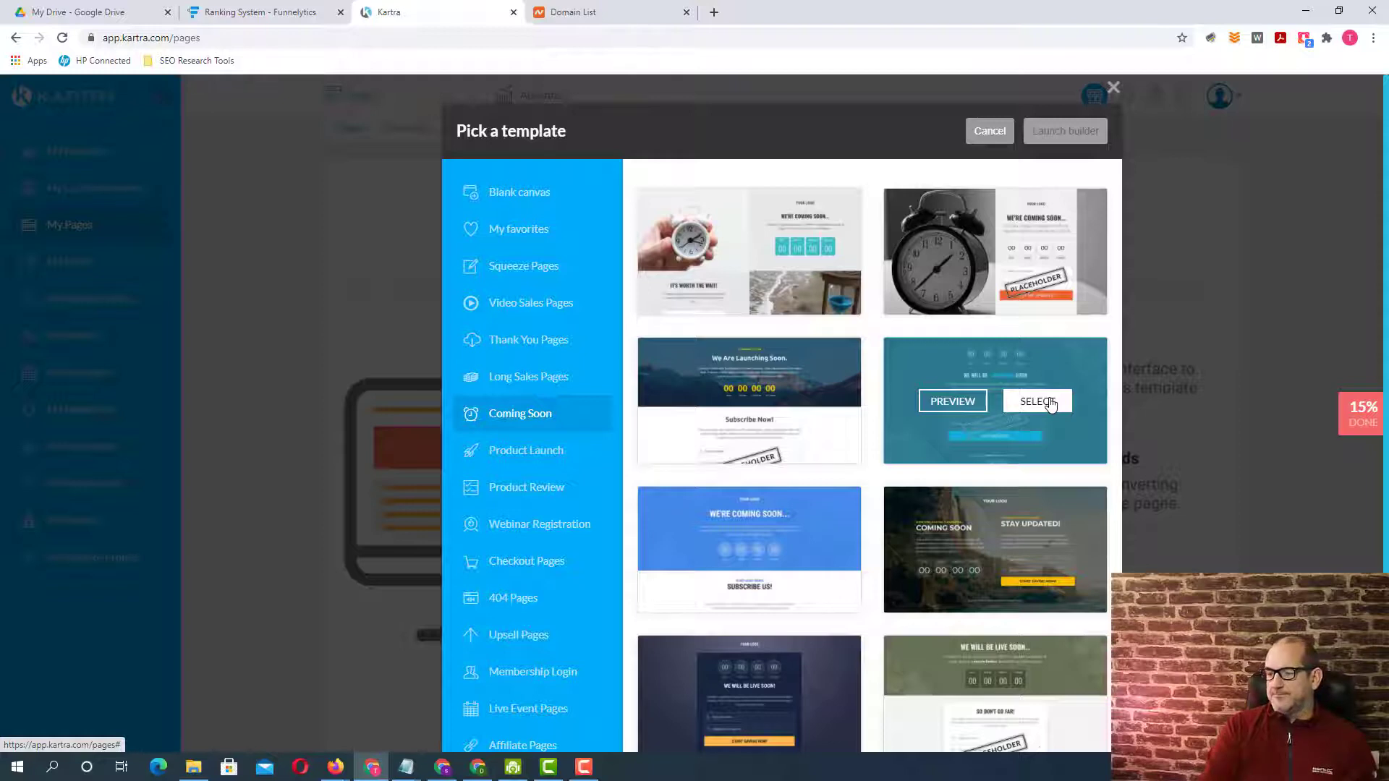
{"action": "left_click", "coordinate": [1051, 405]}
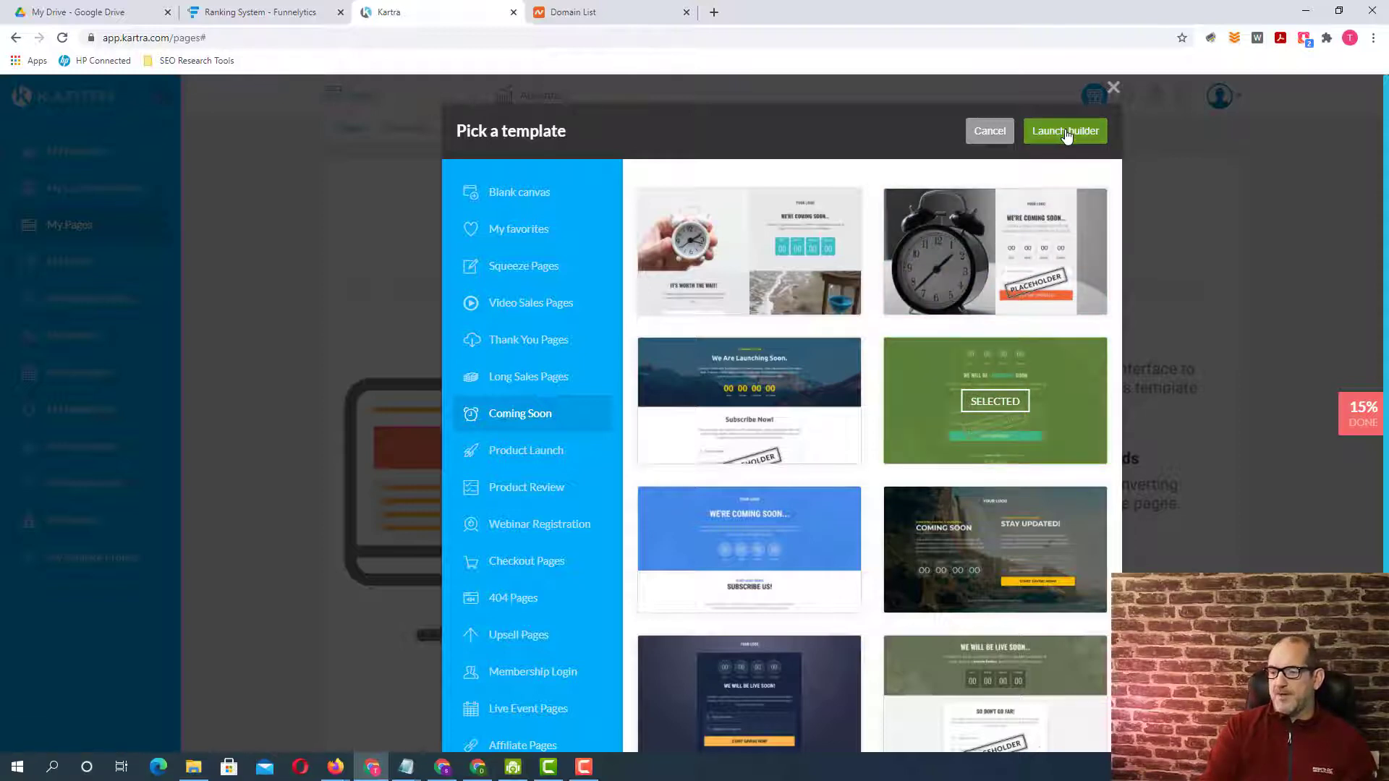
{"action": "left_click", "coordinate": [1066, 133]}
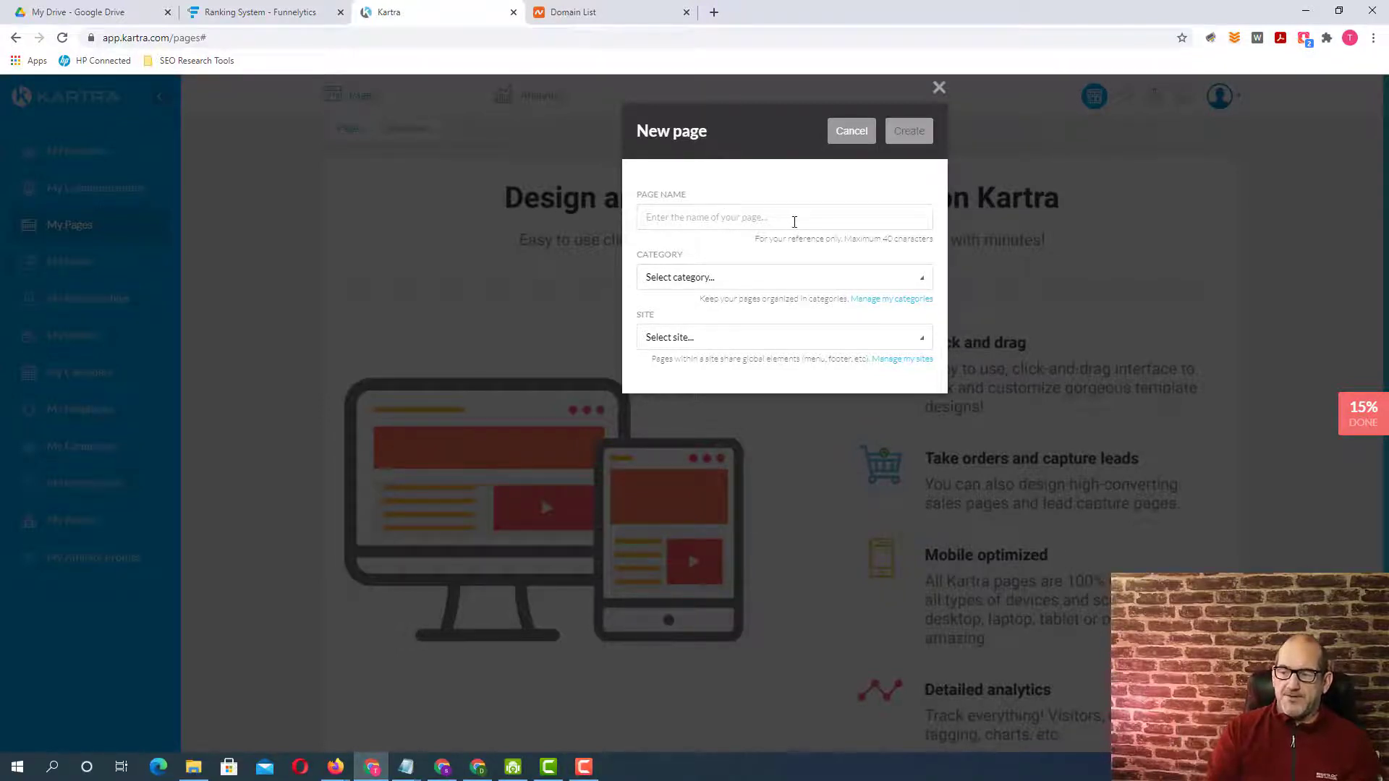
Create the page with the name Temp, no category in particular and no site in particular.
{"action": "left_click", "coordinate": [745, 215]}
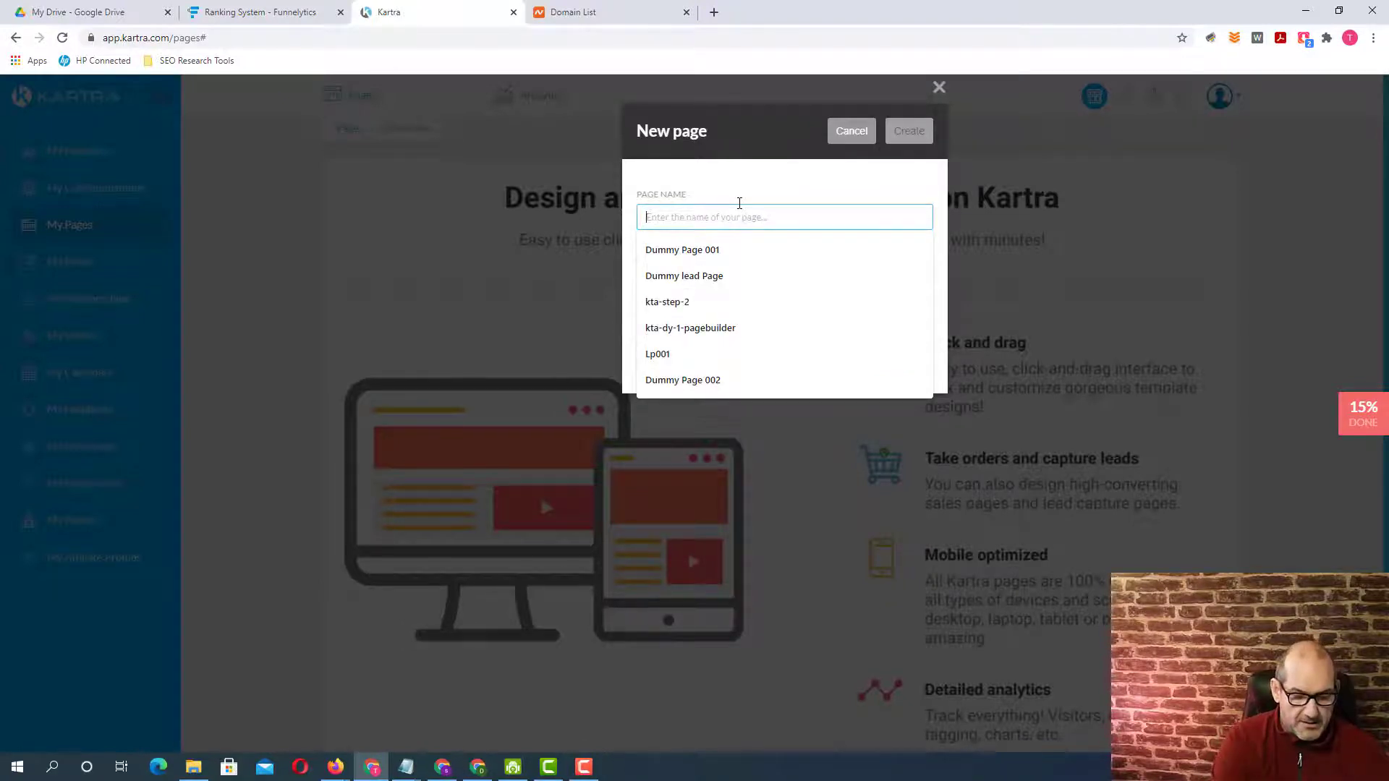
{"action": "type", "text": "Temp"}
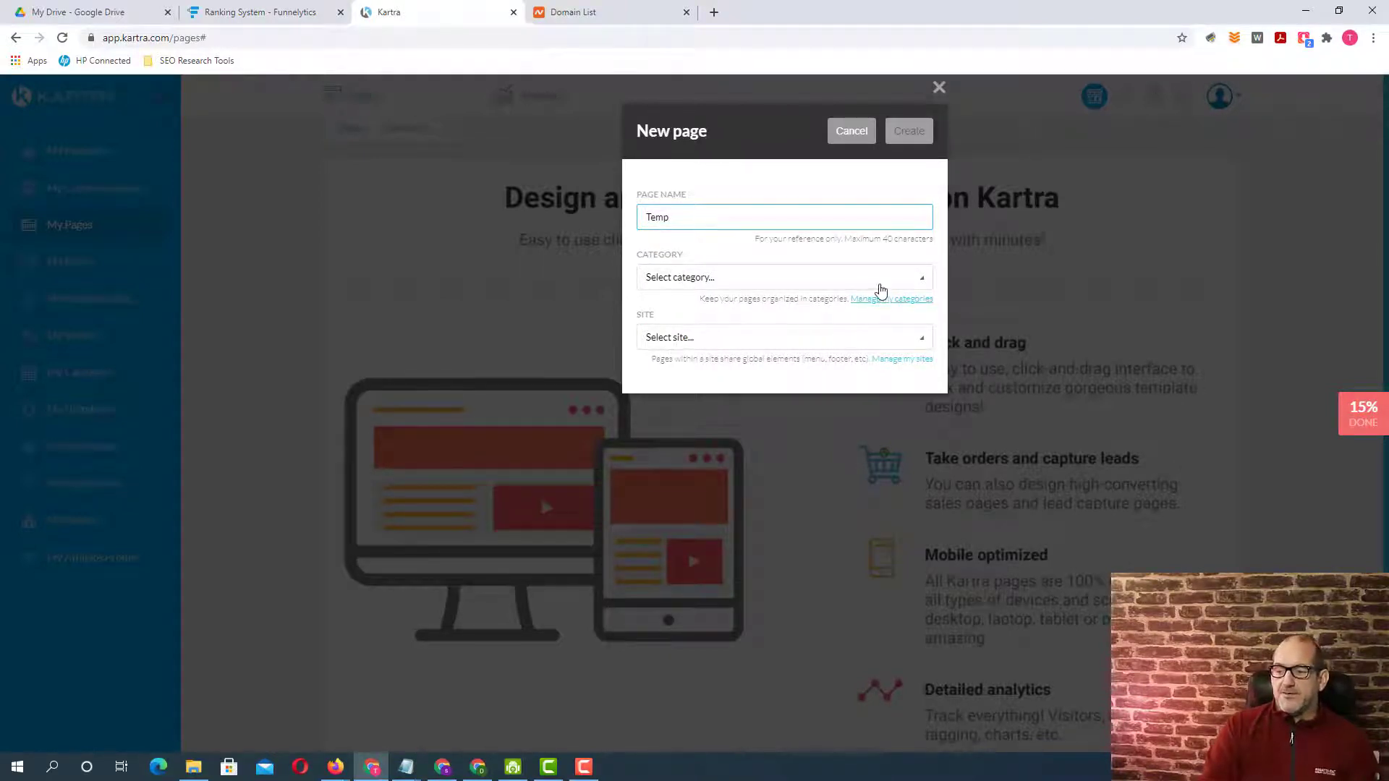
{"action": "left_click", "coordinate": [875, 283]}
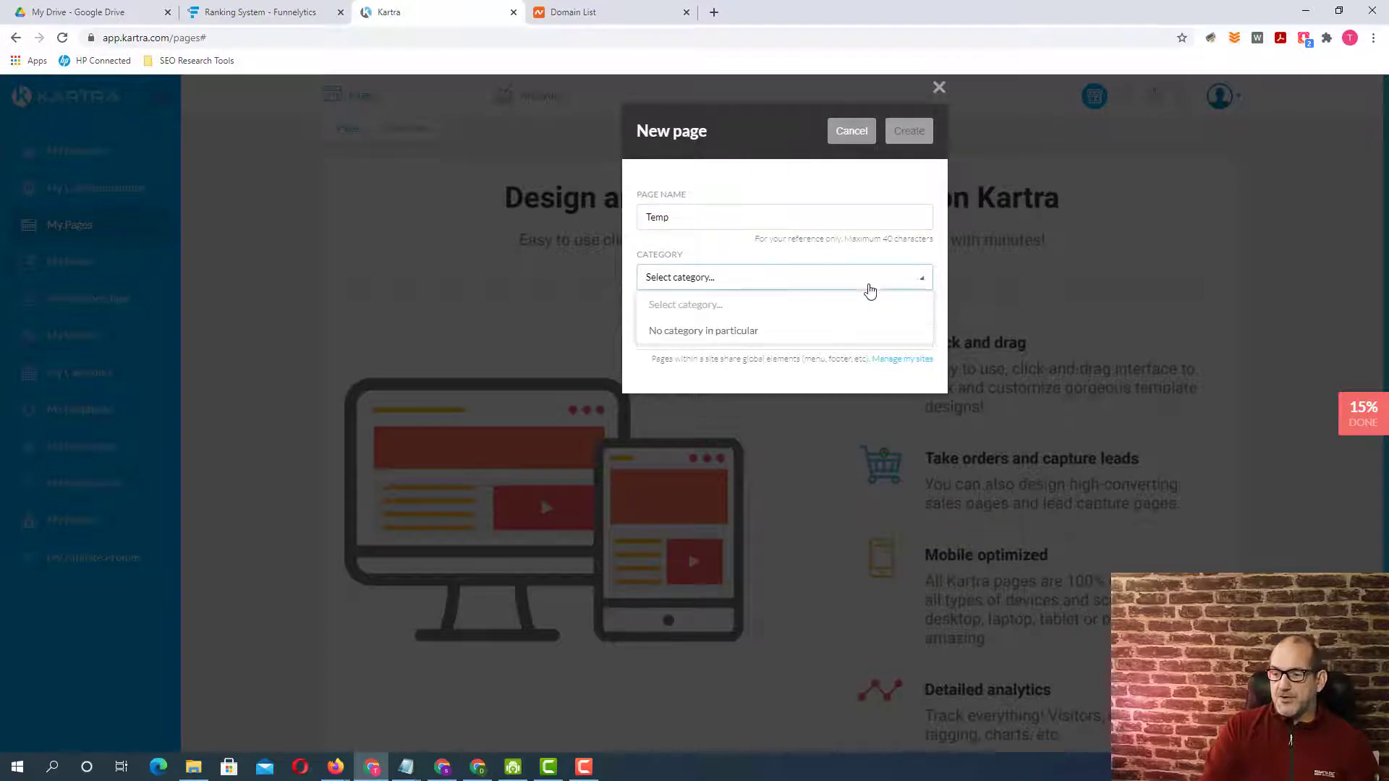
{"action": "left_click", "coordinate": [715, 334]}
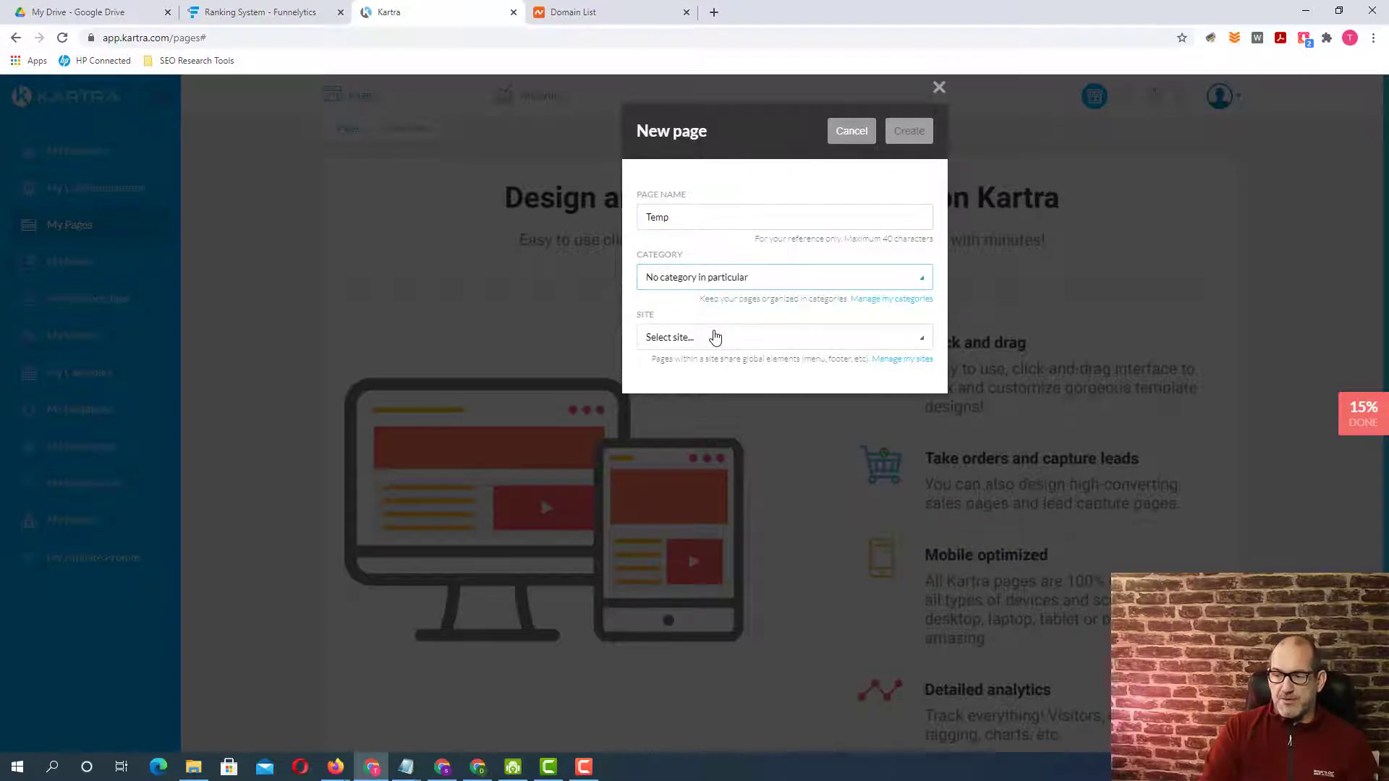
{"action": "left_click", "coordinate": [763, 343]}
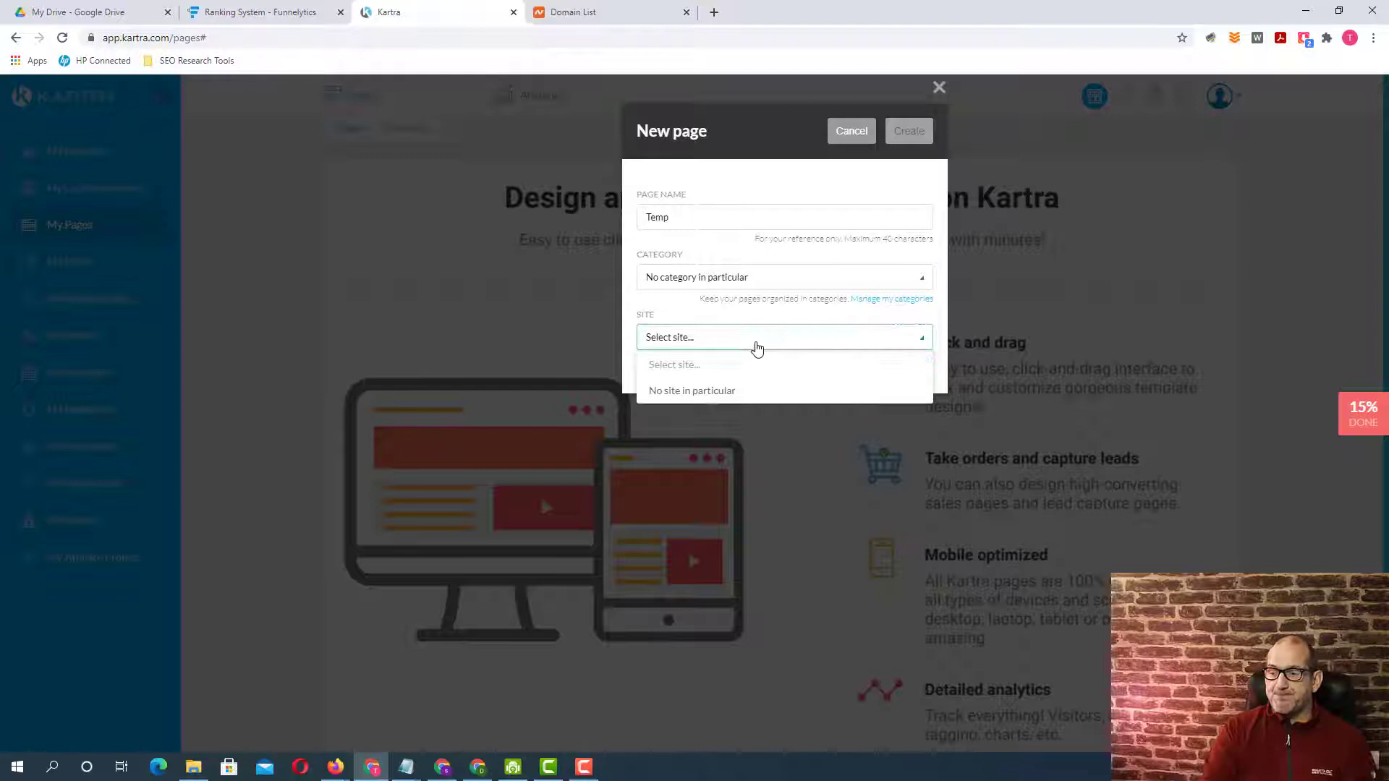
{"action": "left_click", "coordinate": [712, 393]}
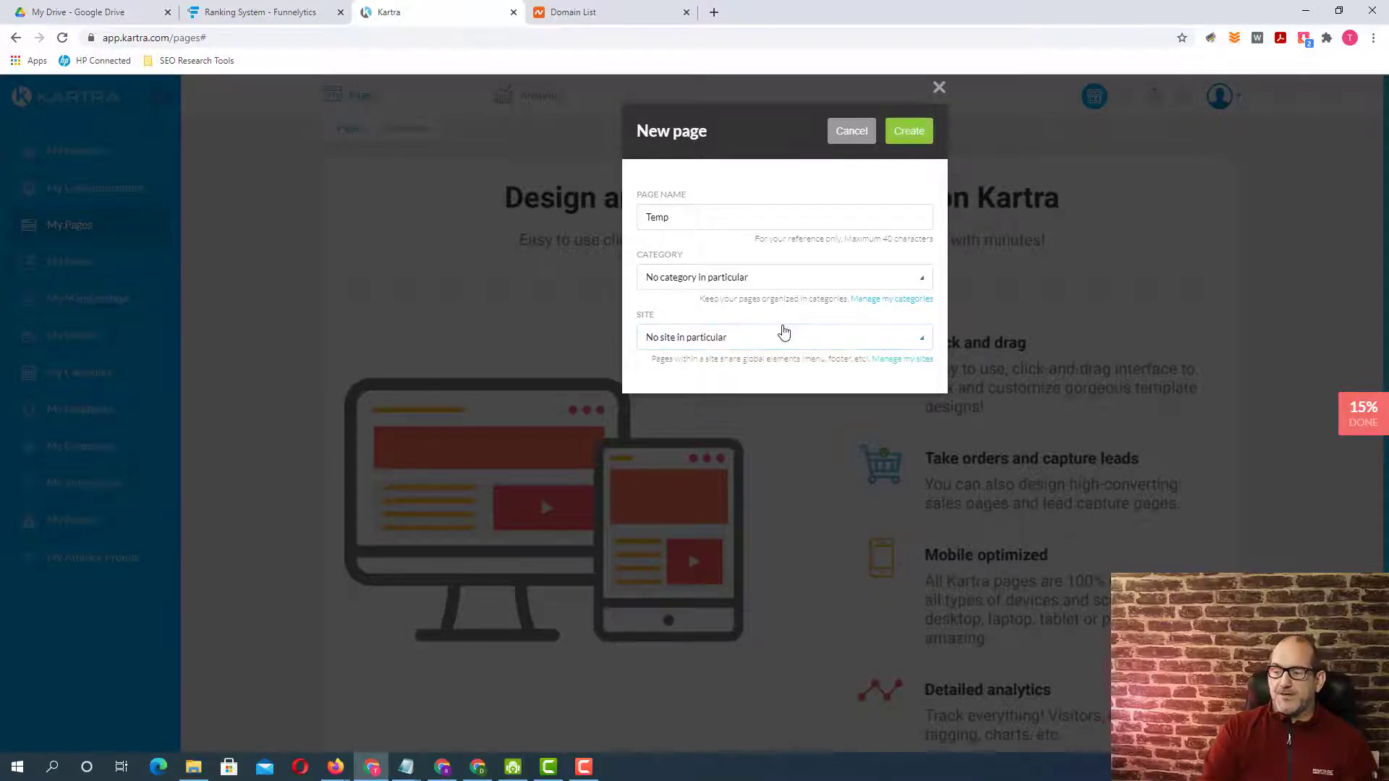
{"action": "left_click", "coordinate": [913, 137]}
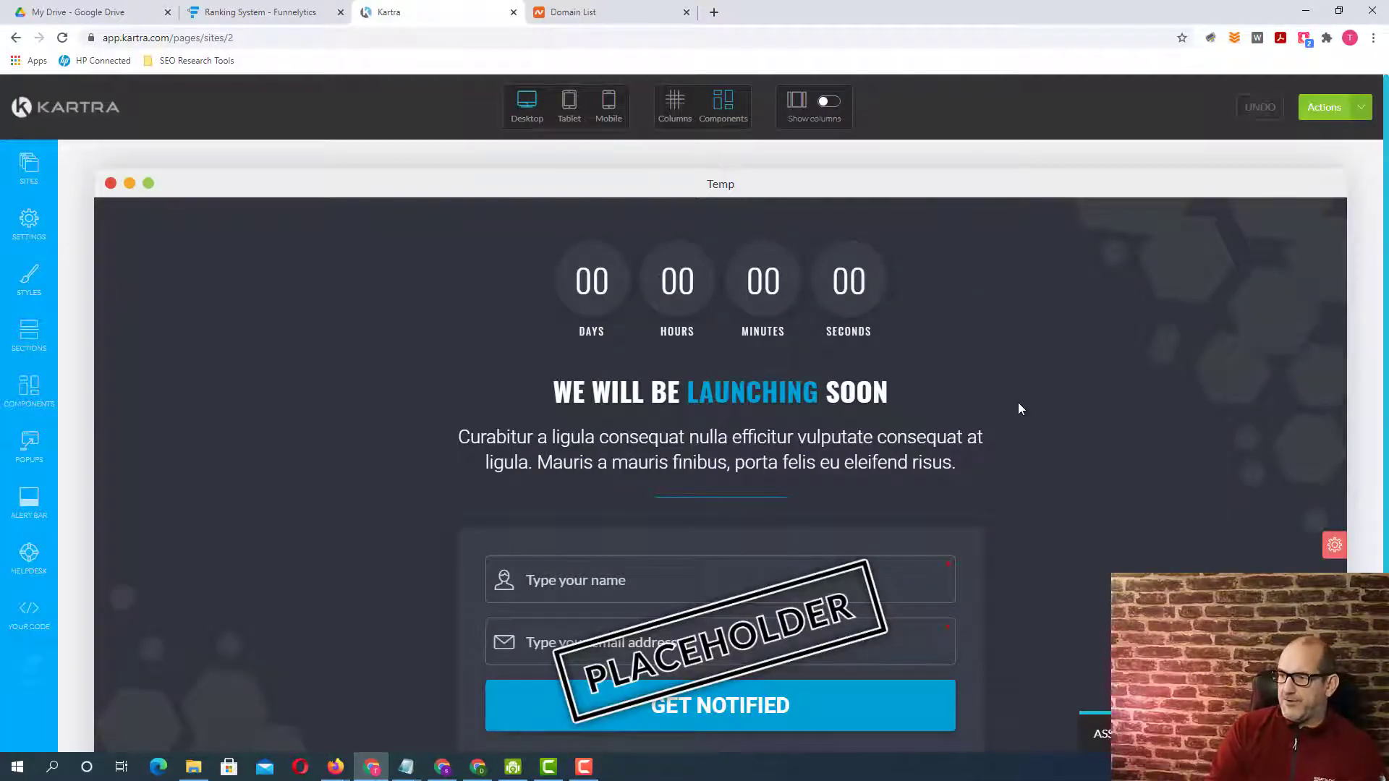
Publish the Temp page live without getting its link or code, and exit the builder to the dashboard.
{"action": "left_click", "coordinate": [1325, 109]}
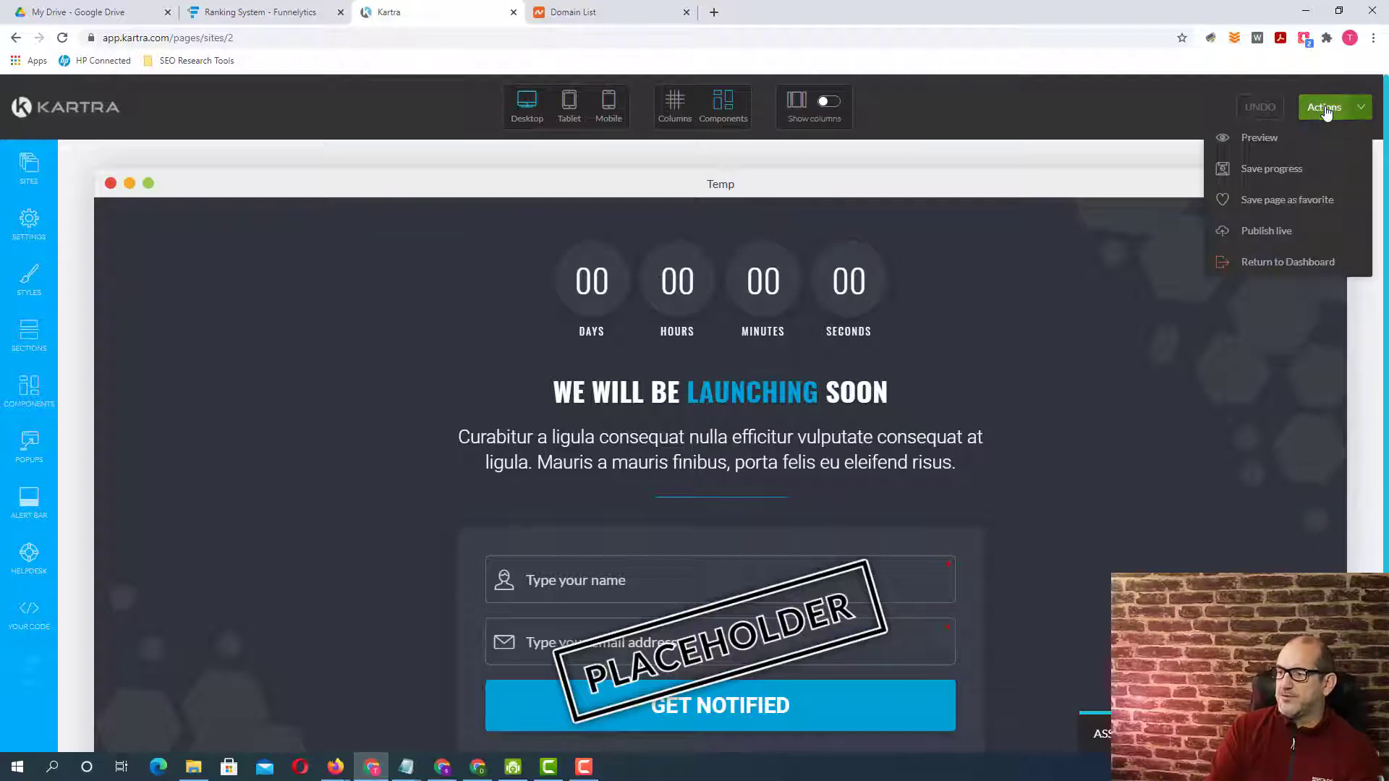
{"action": "left_click", "coordinate": [1266, 232]}
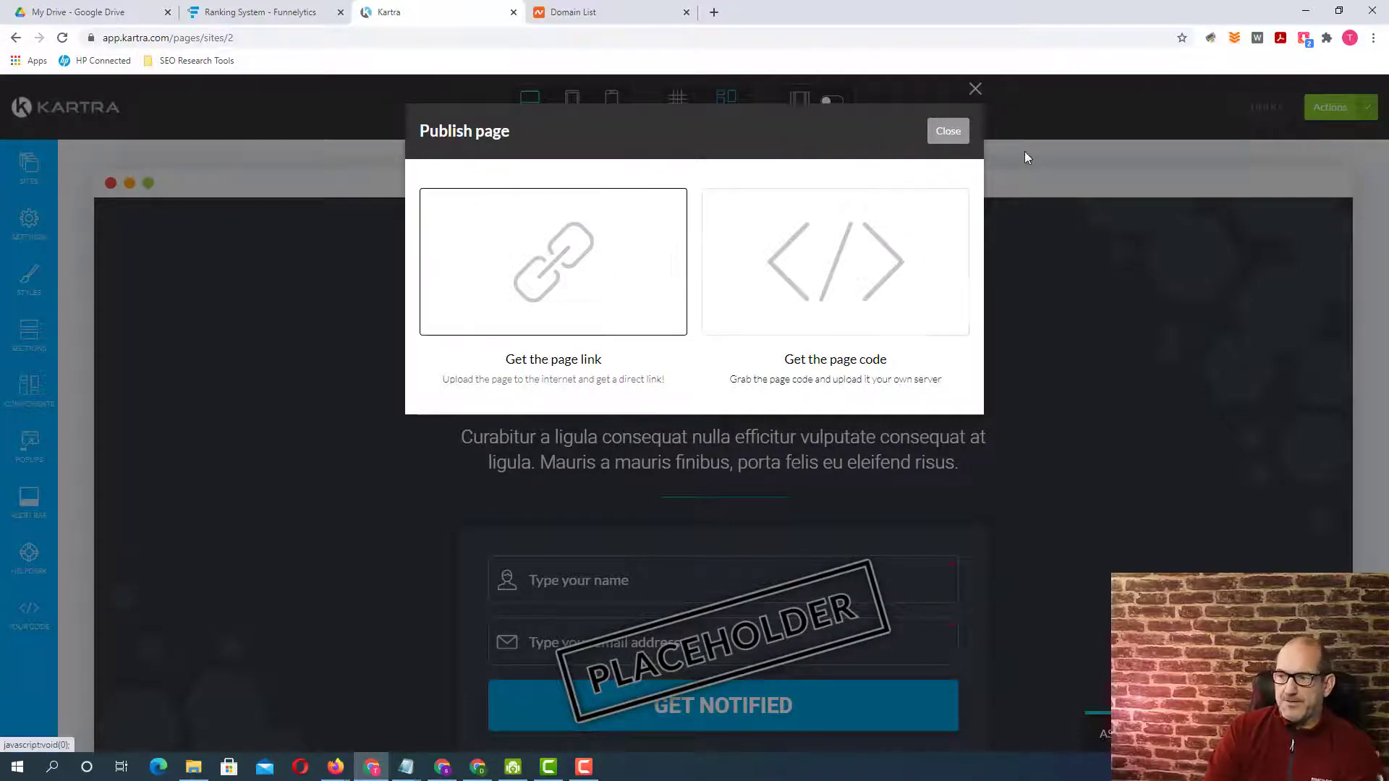
{"action": "left_click", "coordinate": [946, 133]}
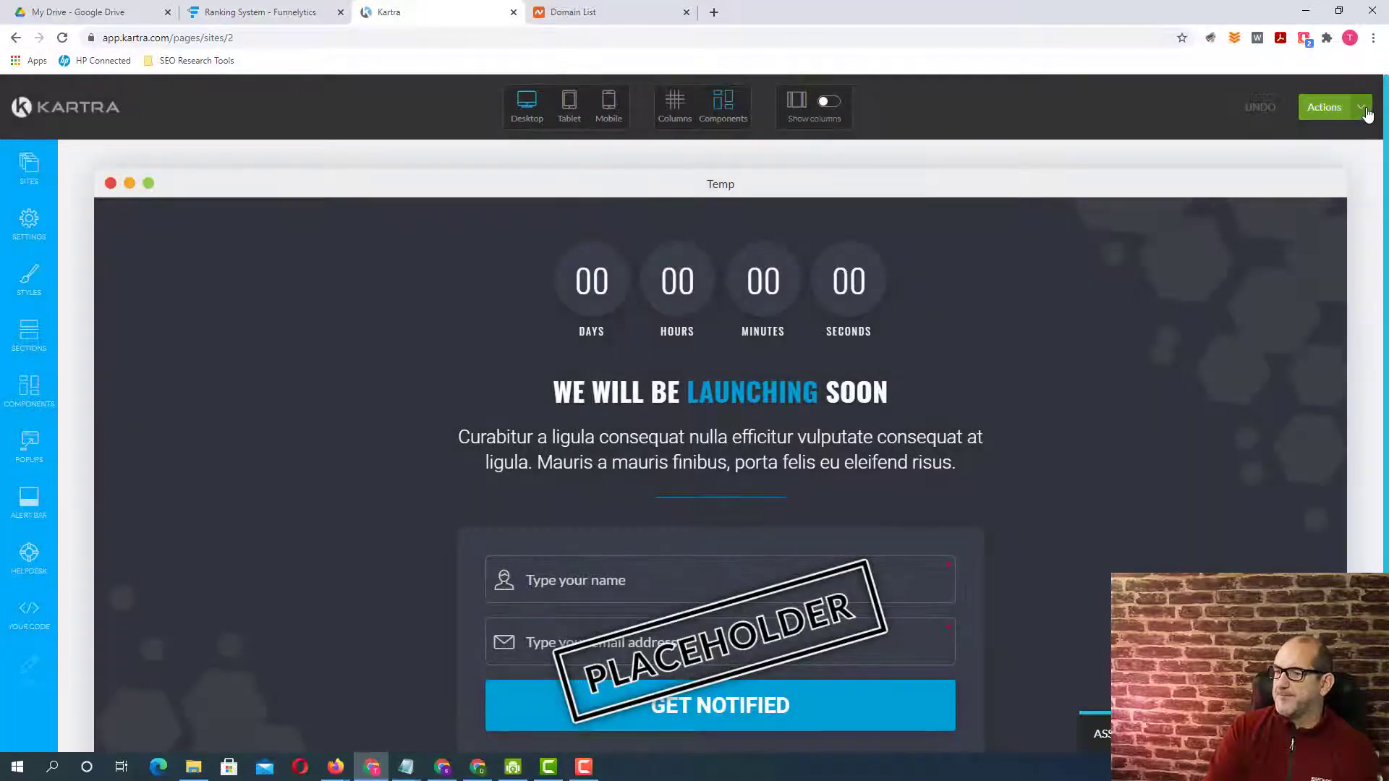
{"action": "left_click", "coordinate": [1364, 108]}
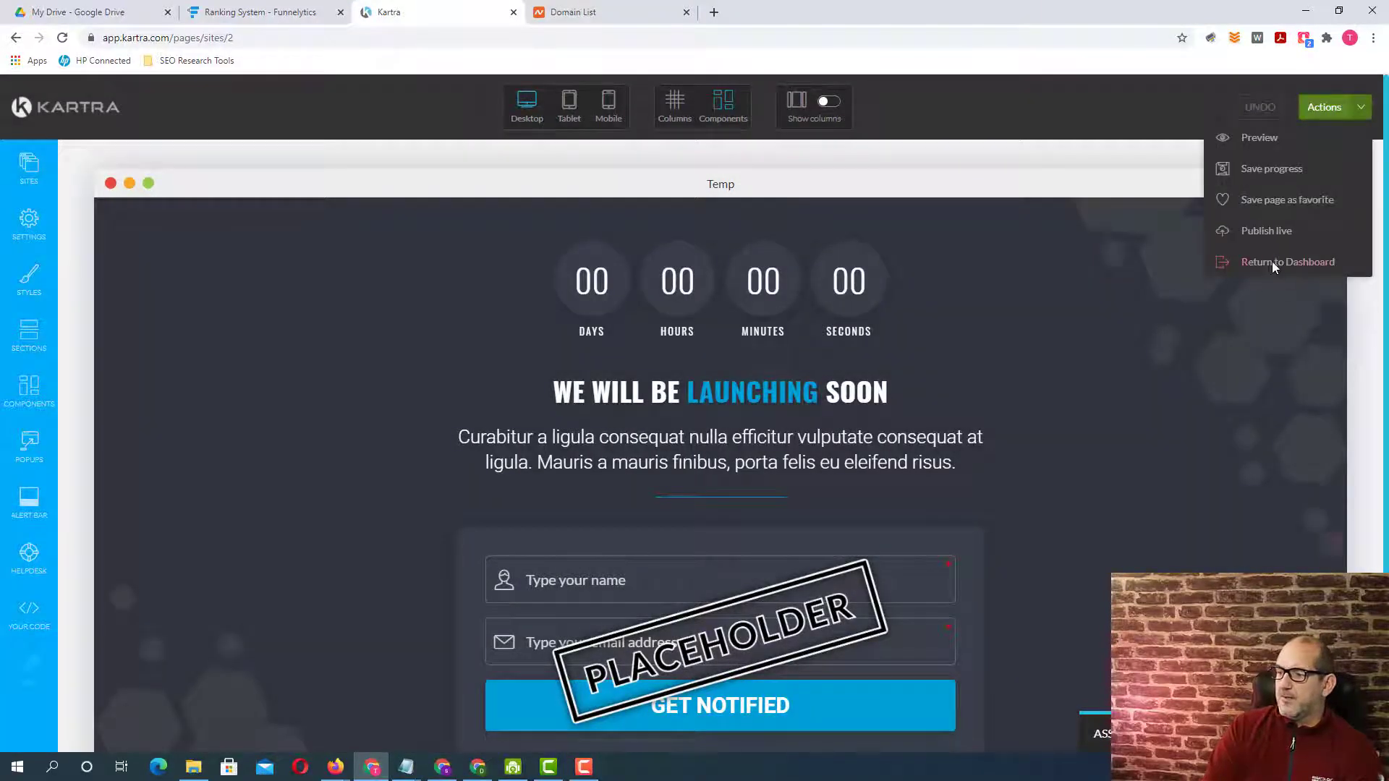
{"action": "left_click", "coordinate": [1273, 263]}
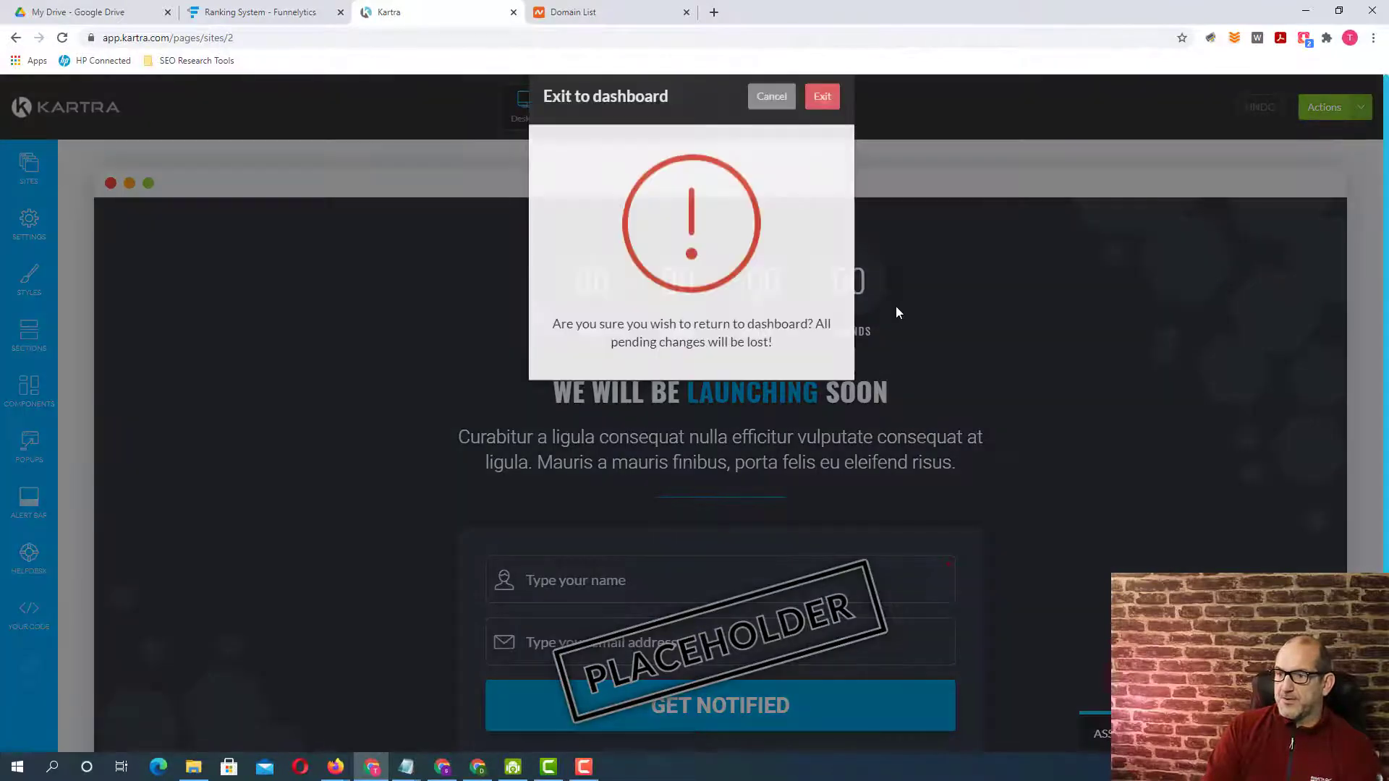
{"action": "left_click", "coordinate": [829, 139]}
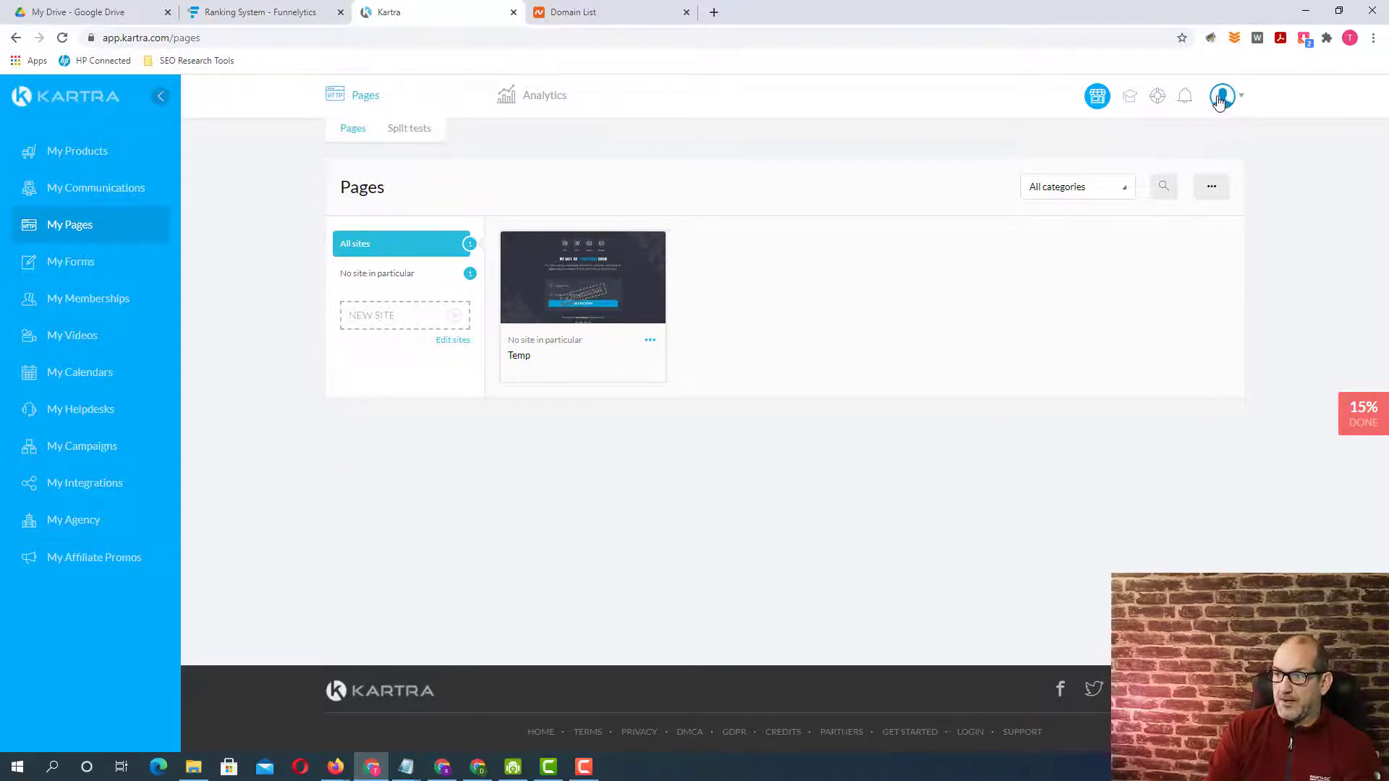
{"action": "left_click", "coordinate": [1243, 100]}
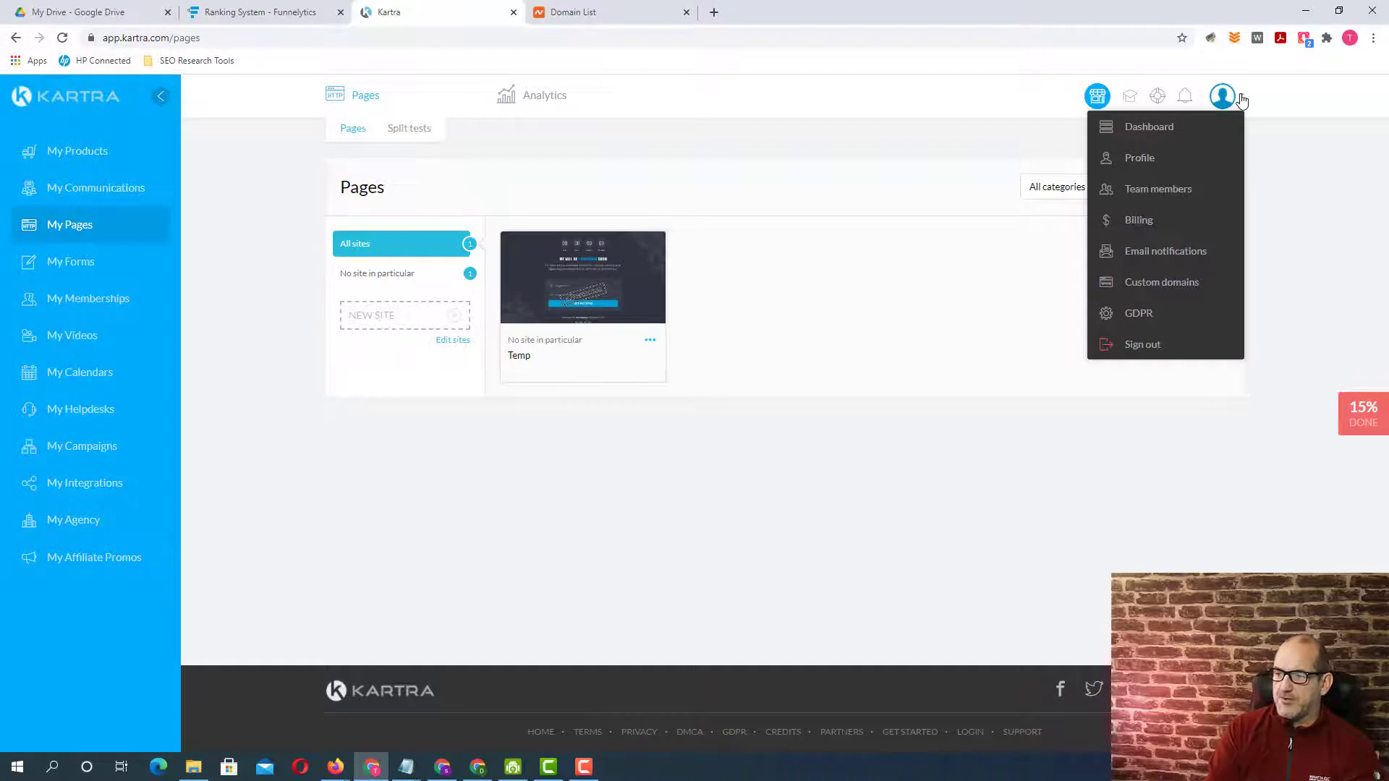
{"action": "left_click", "coordinate": [1174, 287]}
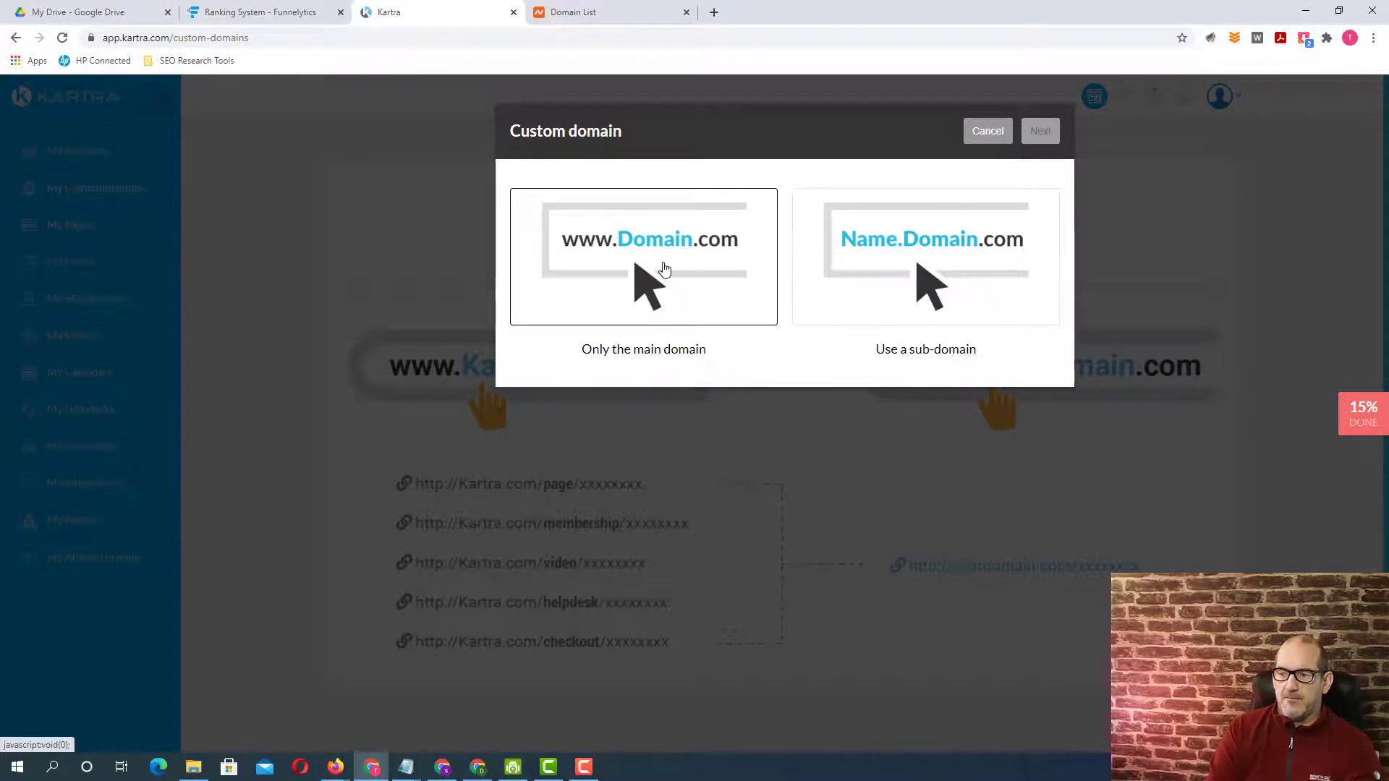
{"action": "left_click", "coordinate": [664, 269]}
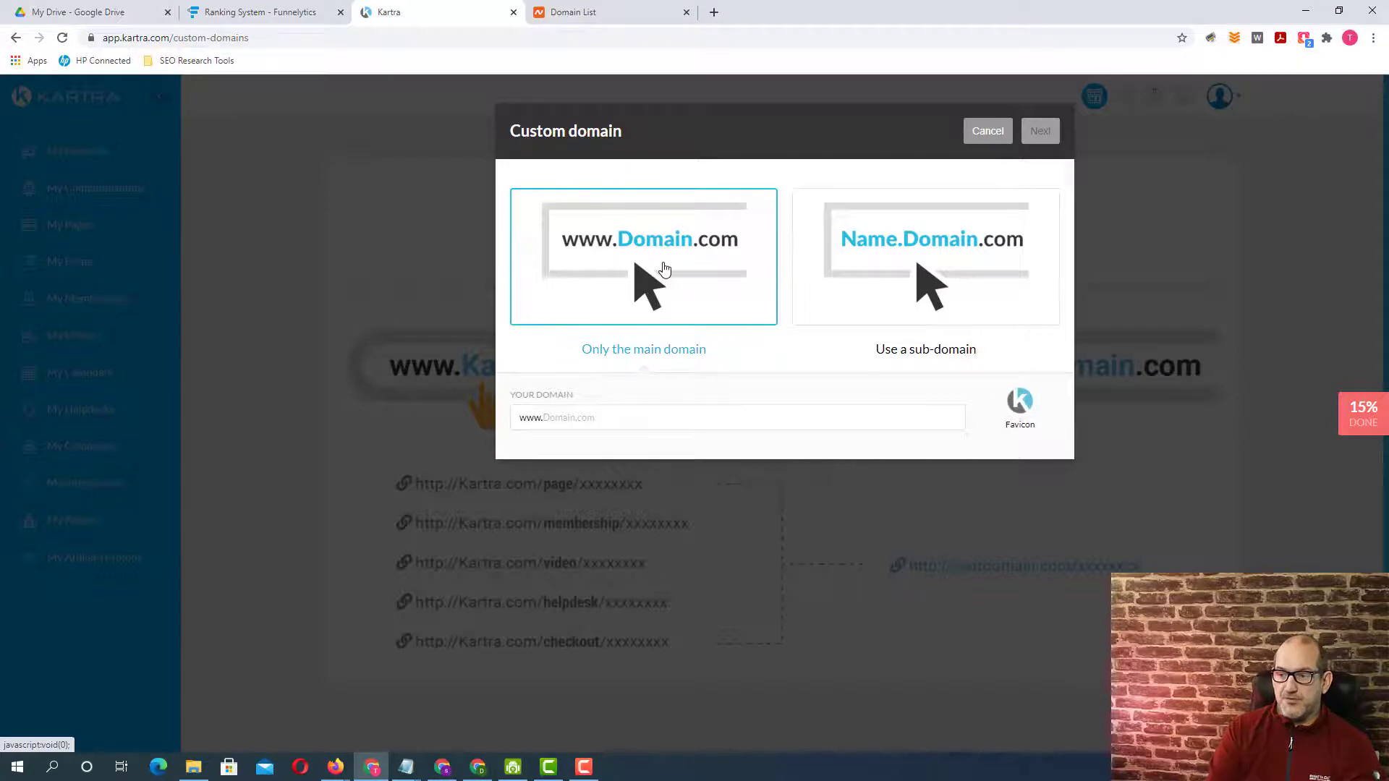
{"action": "left_click", "coordinate": [552, 418]}
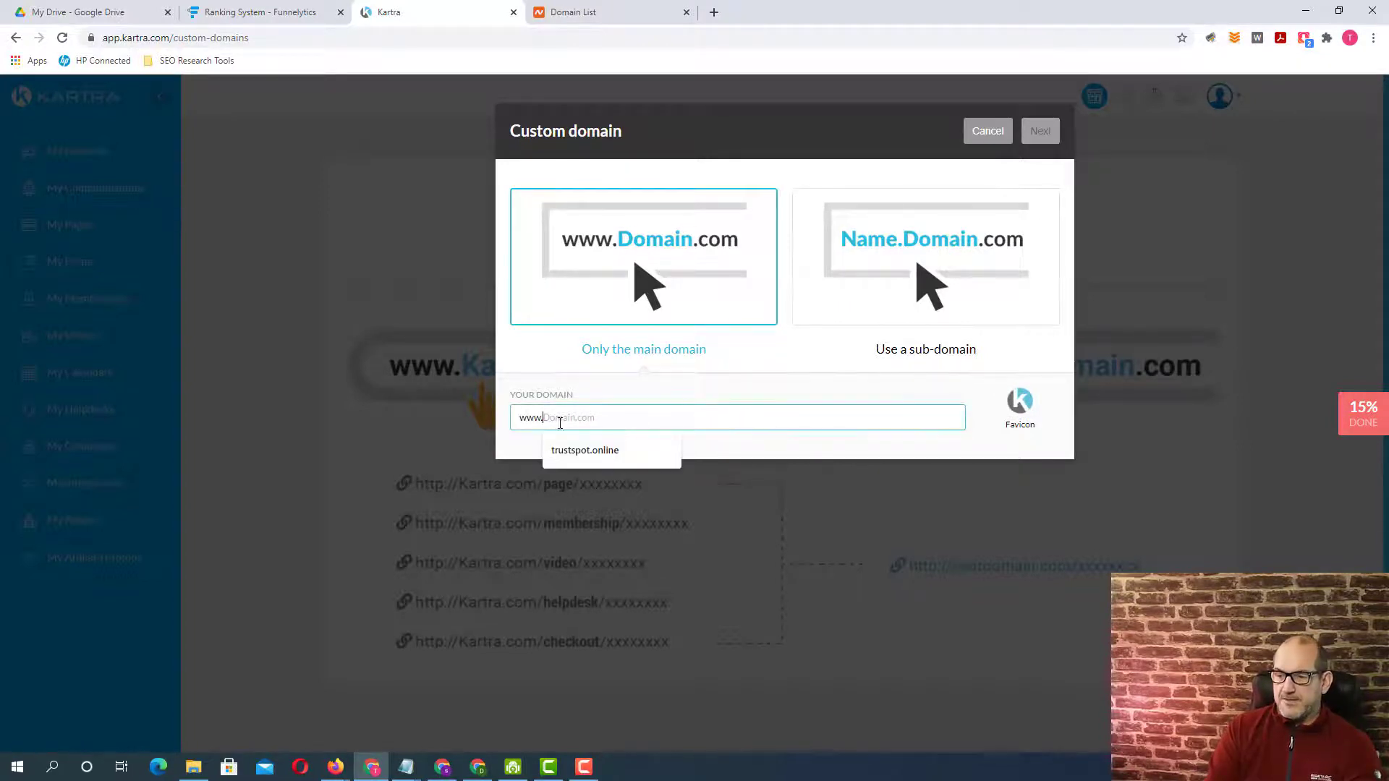
{"action": "left_click", "coordinate": [595, 451]}
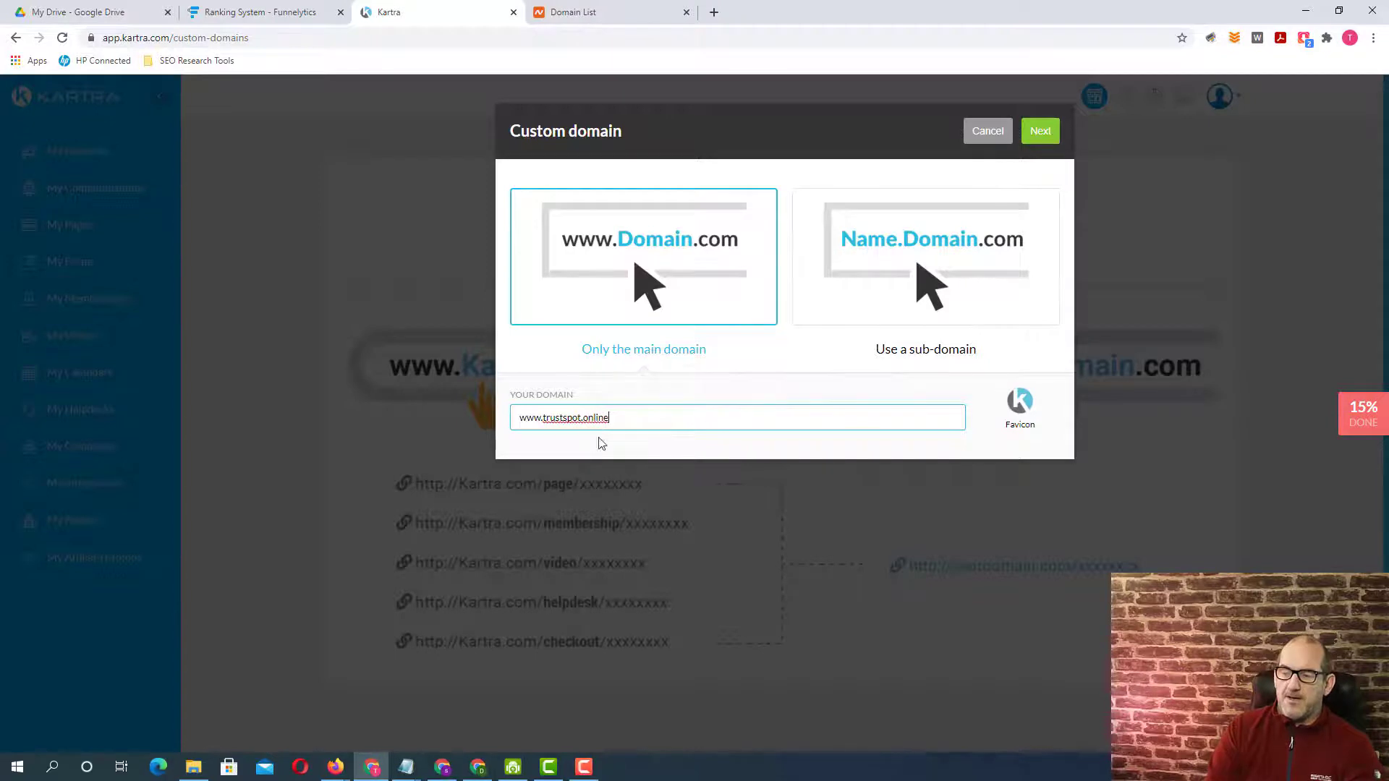
{"action": "left_click", "coordinate": [1046, 136]}
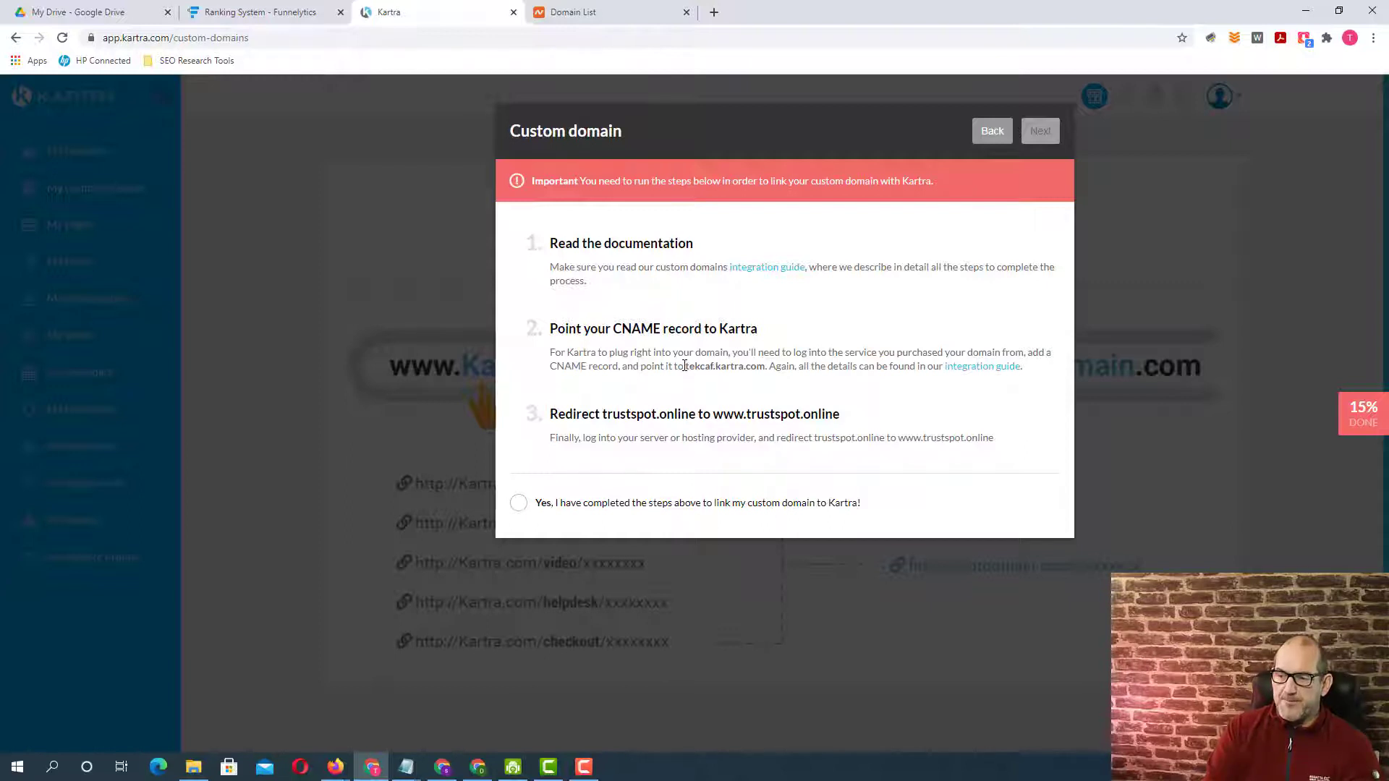
Copy the CNAME target tekcaf.kartra.com and open the Advanced DNS settings of trustspot.online in Namecheap.
{"action": "left_click_drag", "start_coordinate": [686, 367], "coordinate": [761, 364]}
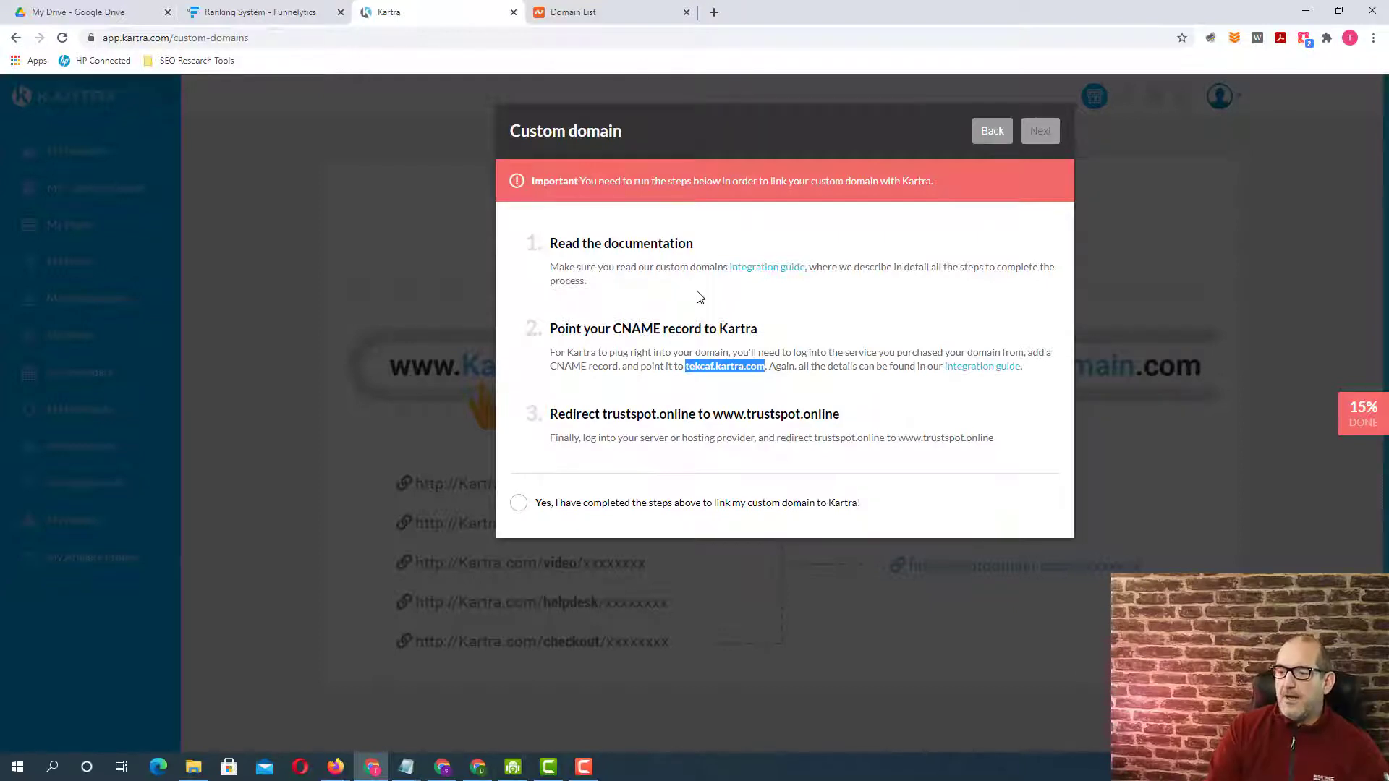
{"action": "left_click", "coordinate": [605, 15]}
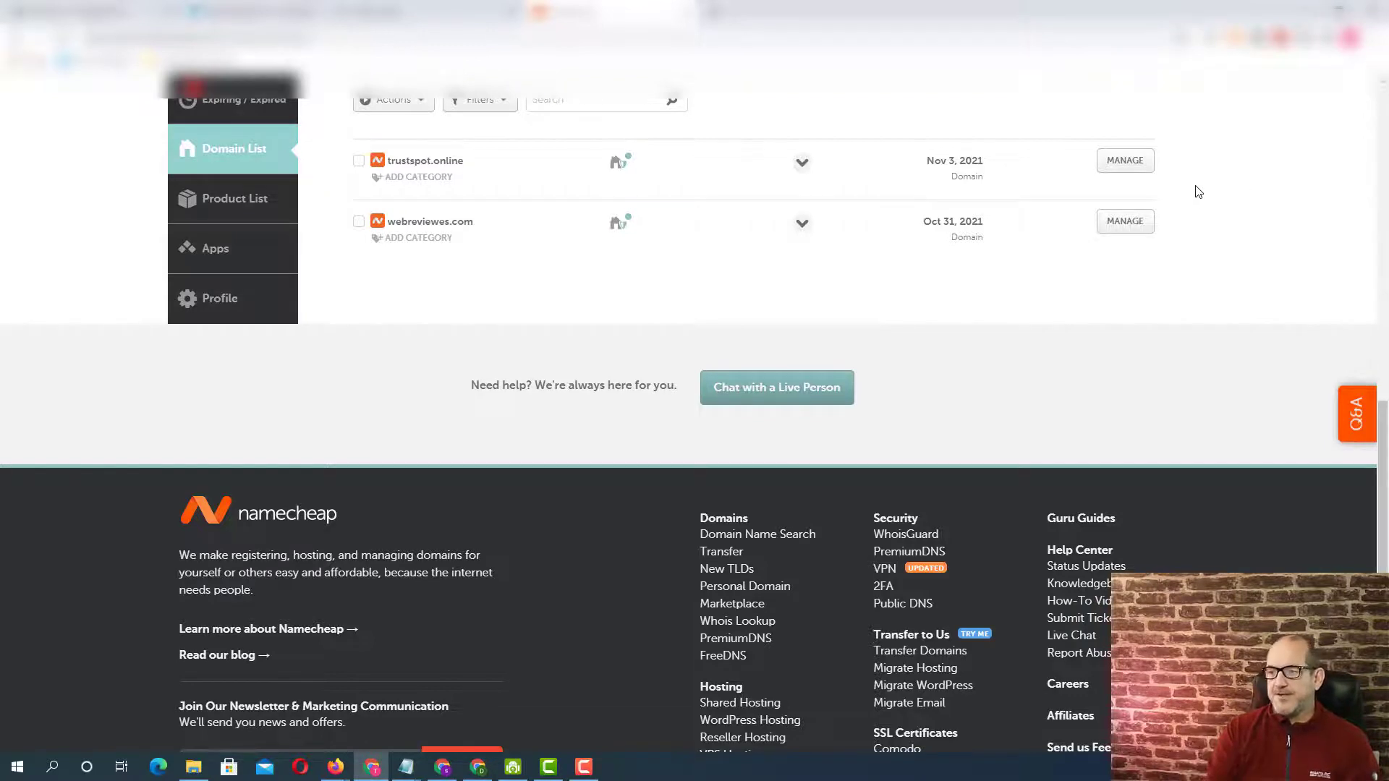
{"action": "left_click", "coordinate": [1131, 166]}
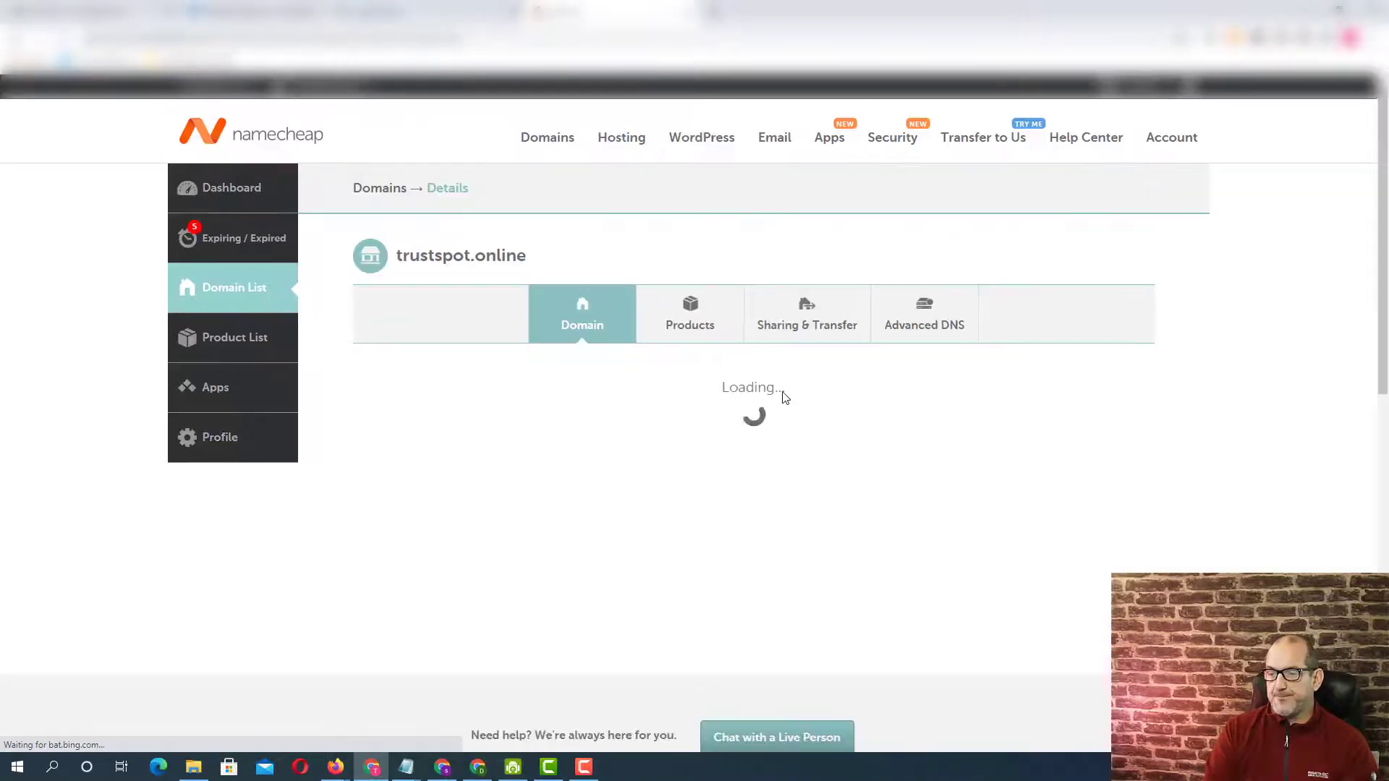
{"action": "left_click", "coordinate": [927, 316]}
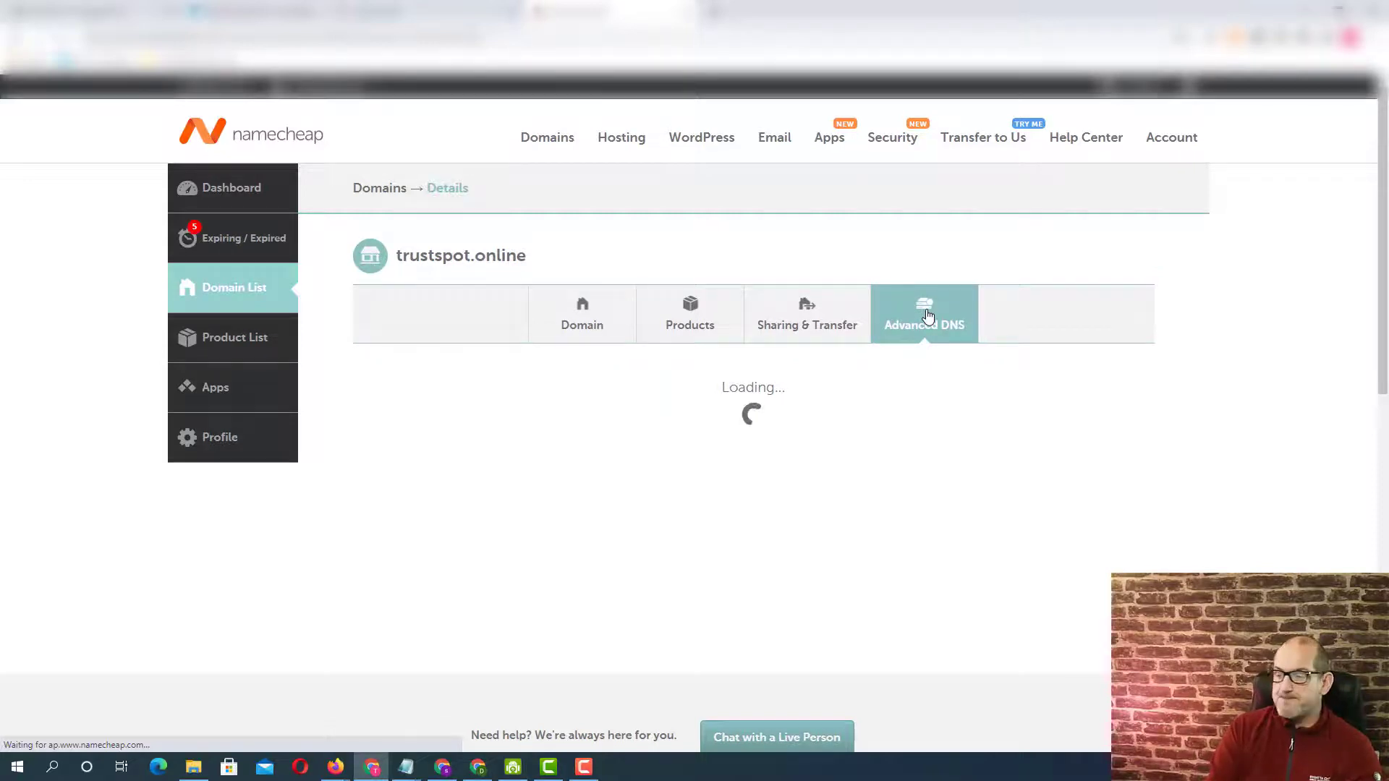
Add a new host record for trustspot.online and set its type to CNAME Record.
{"action": "scroll", "coordinate": [801, 412], "scroll_direction": "down", "scroll_amount": 1}
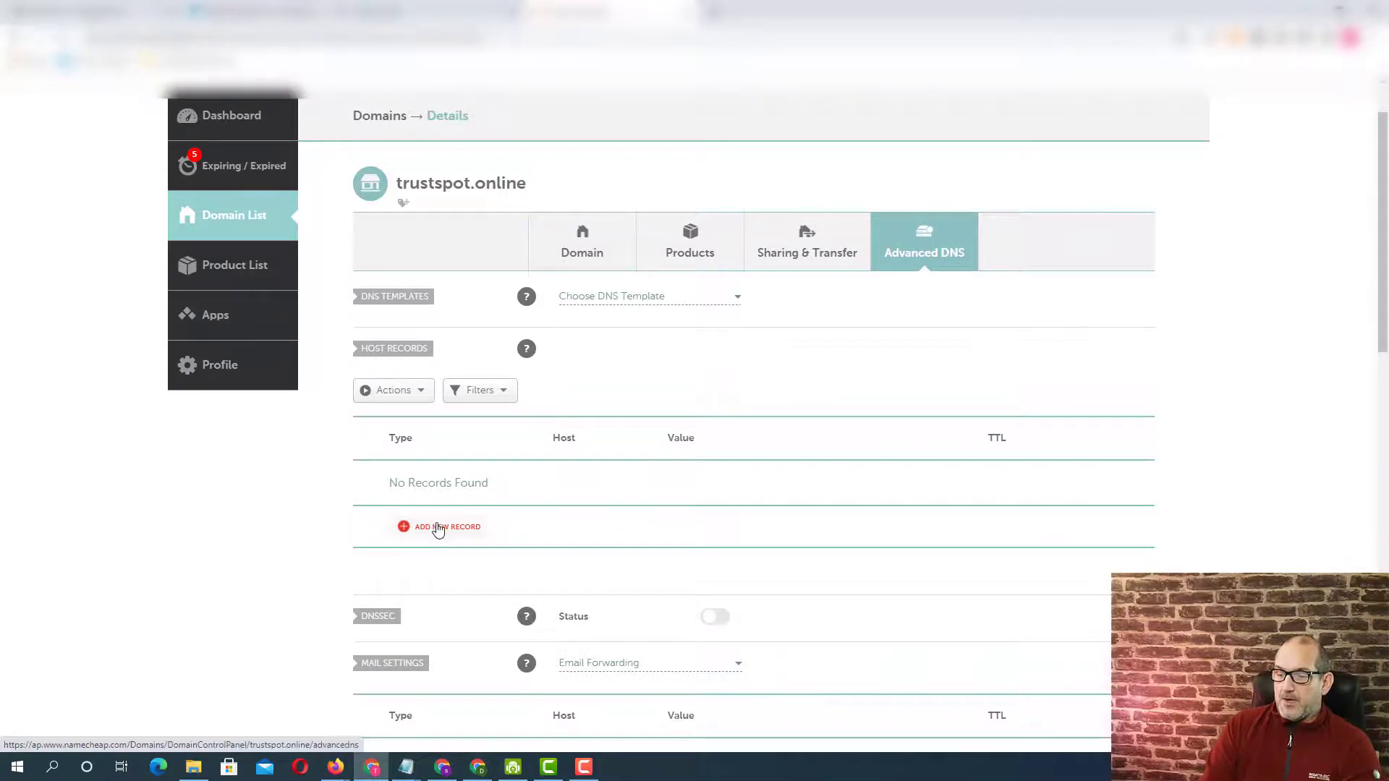
{"action": "left_click", "coordinate": [437, 529]}
{"action": "scroll", "coordinate": [438, 529], "scroll_direction": "down", "scroll_amount": 3}
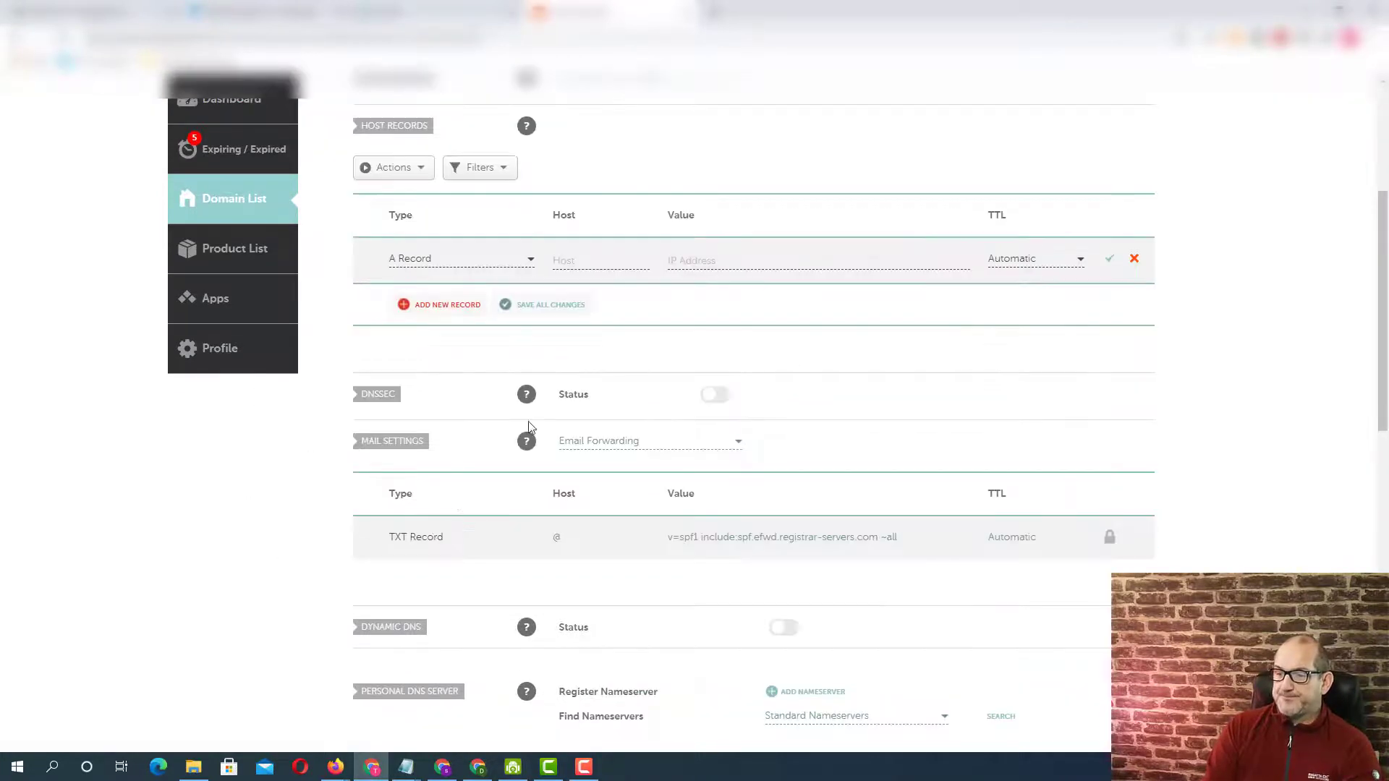
{"action": "left_click", "coordinate": [530, 259]}
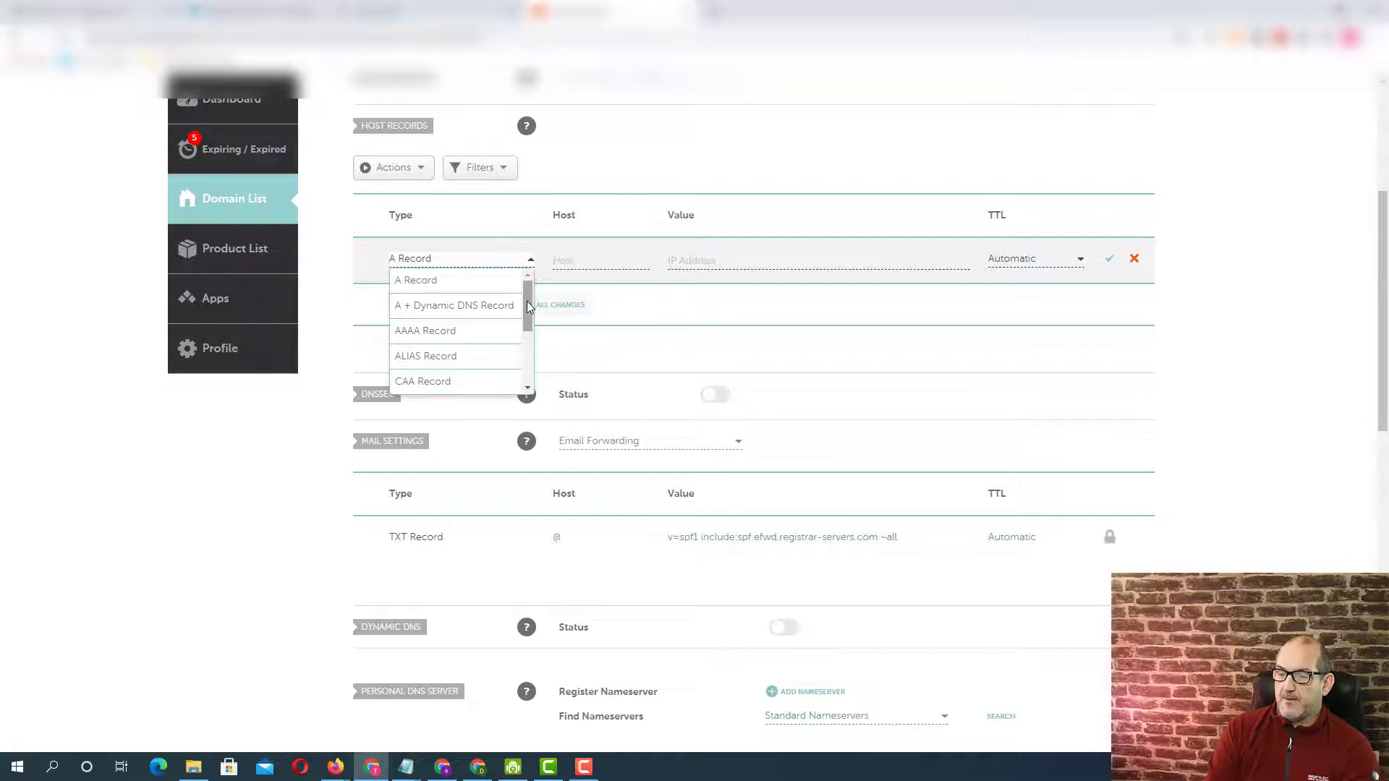
{"action": "left_click_drag", "start_coordinate": [527, 301], "coordinate": [525, 336]}
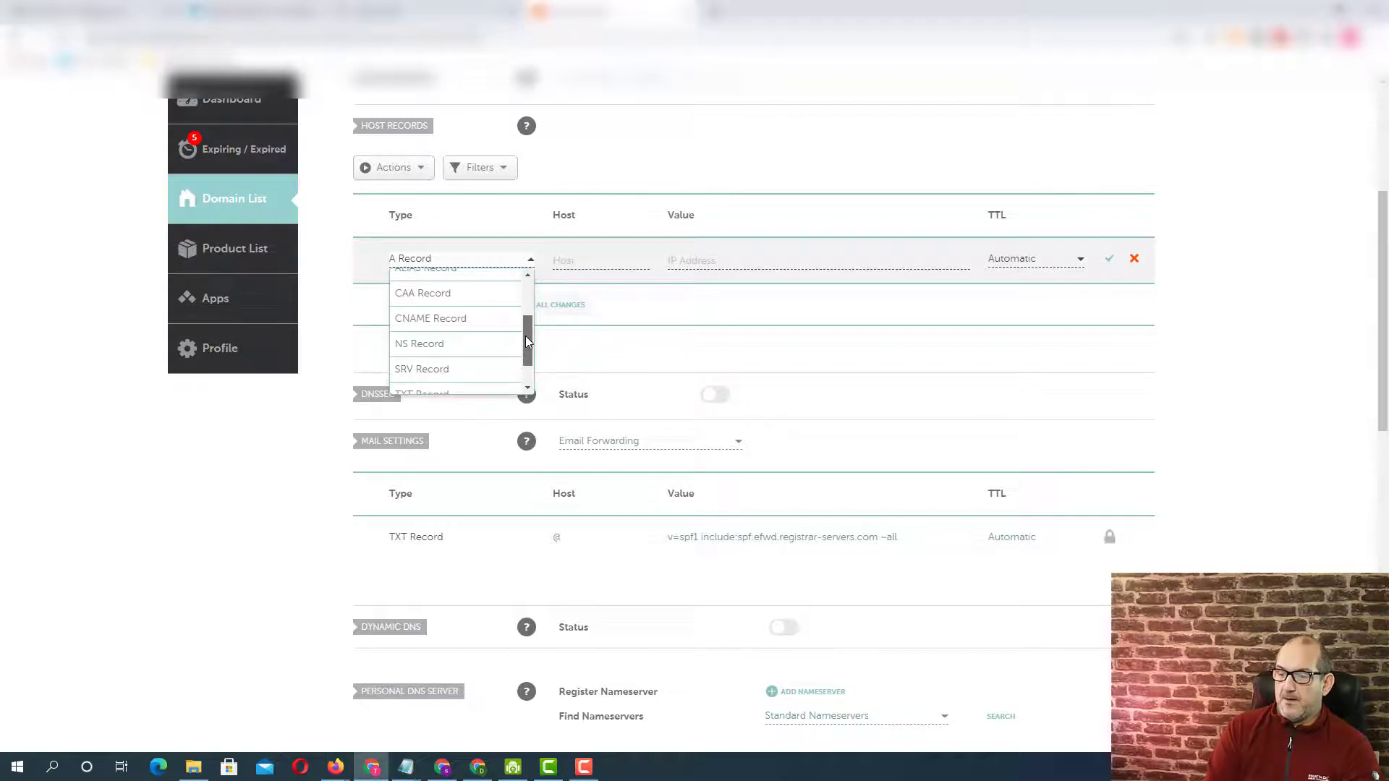
{"action": "left_click", "coordinate": [440, 328]}
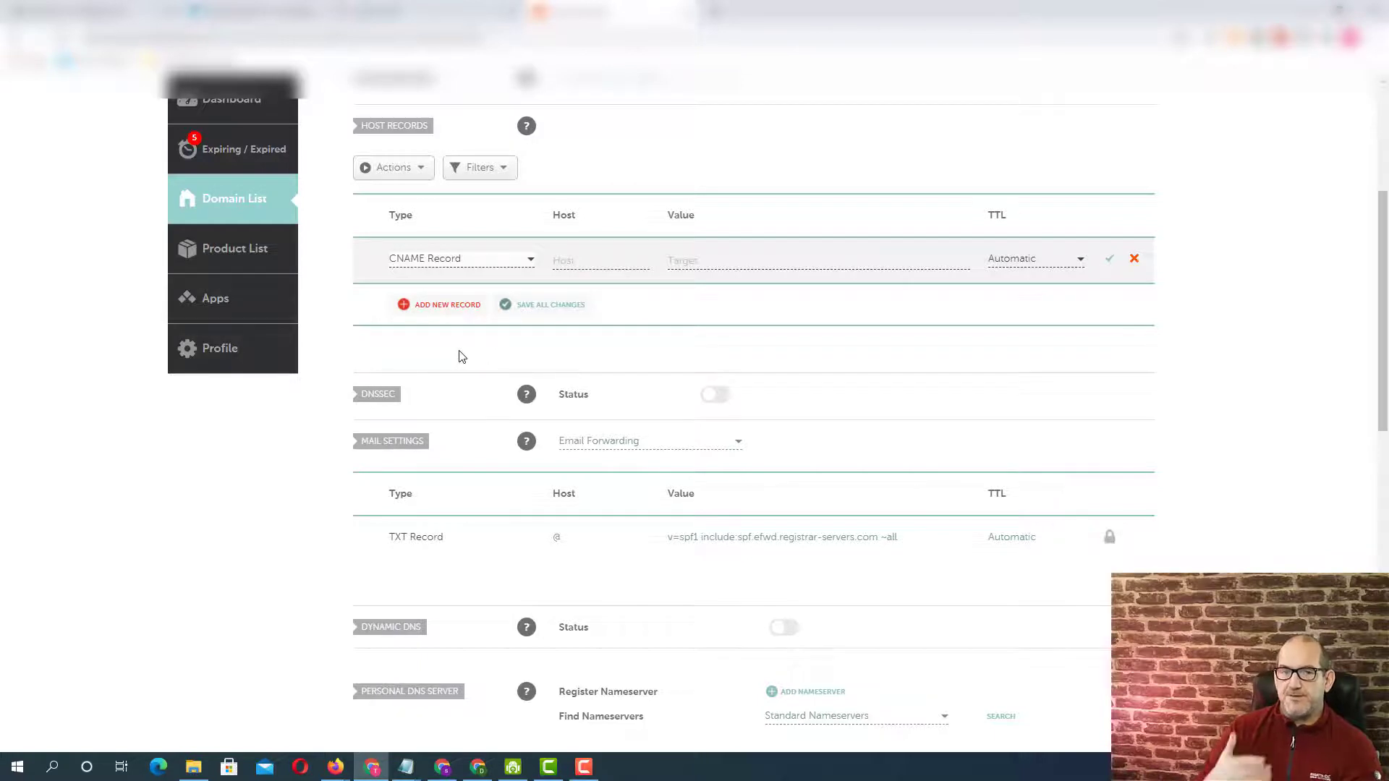
Give the CNAME record the host WWW and the target tekcaf.kartra.com, keep the TTL Automatic, and save it.
{"action": "left_click", "coordinate": [582, 259]}
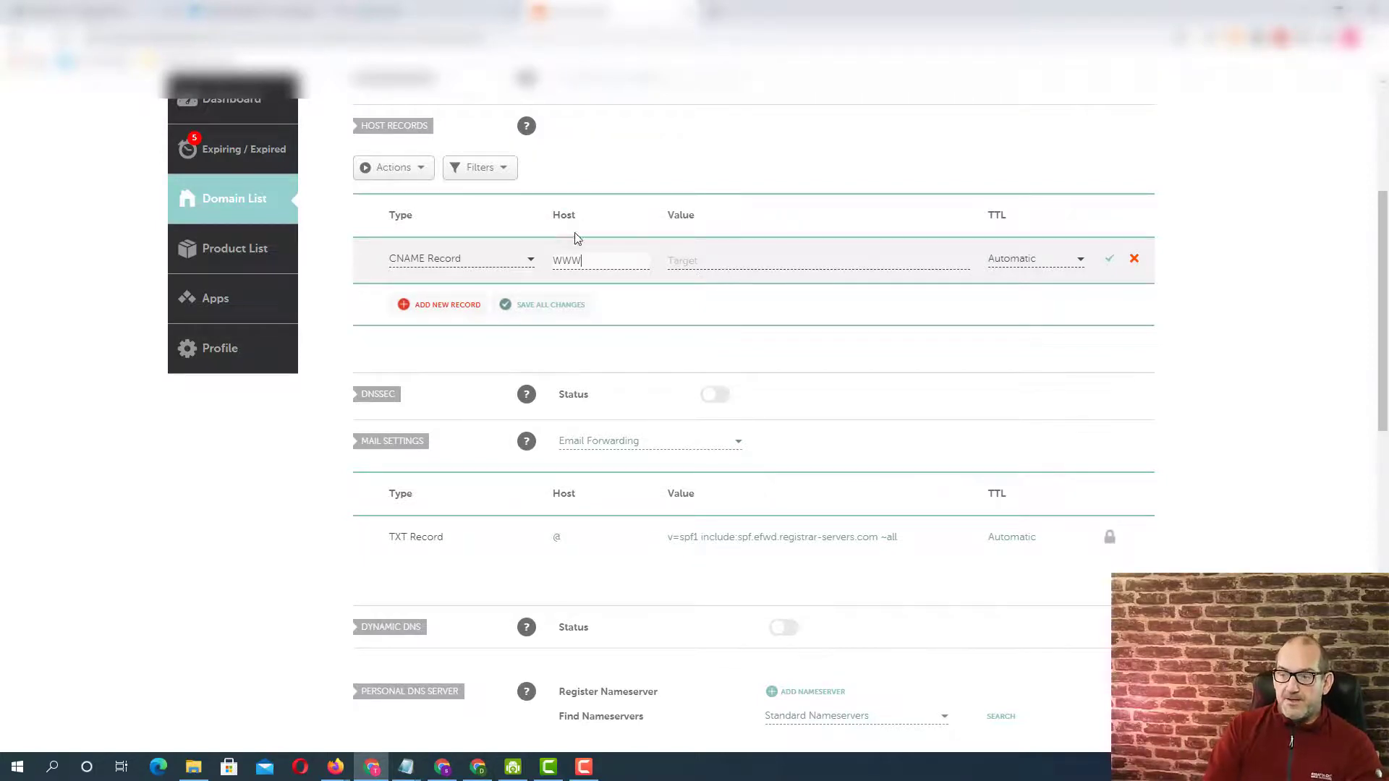
{"action": "left_click", "coordinate": [697, 258]}
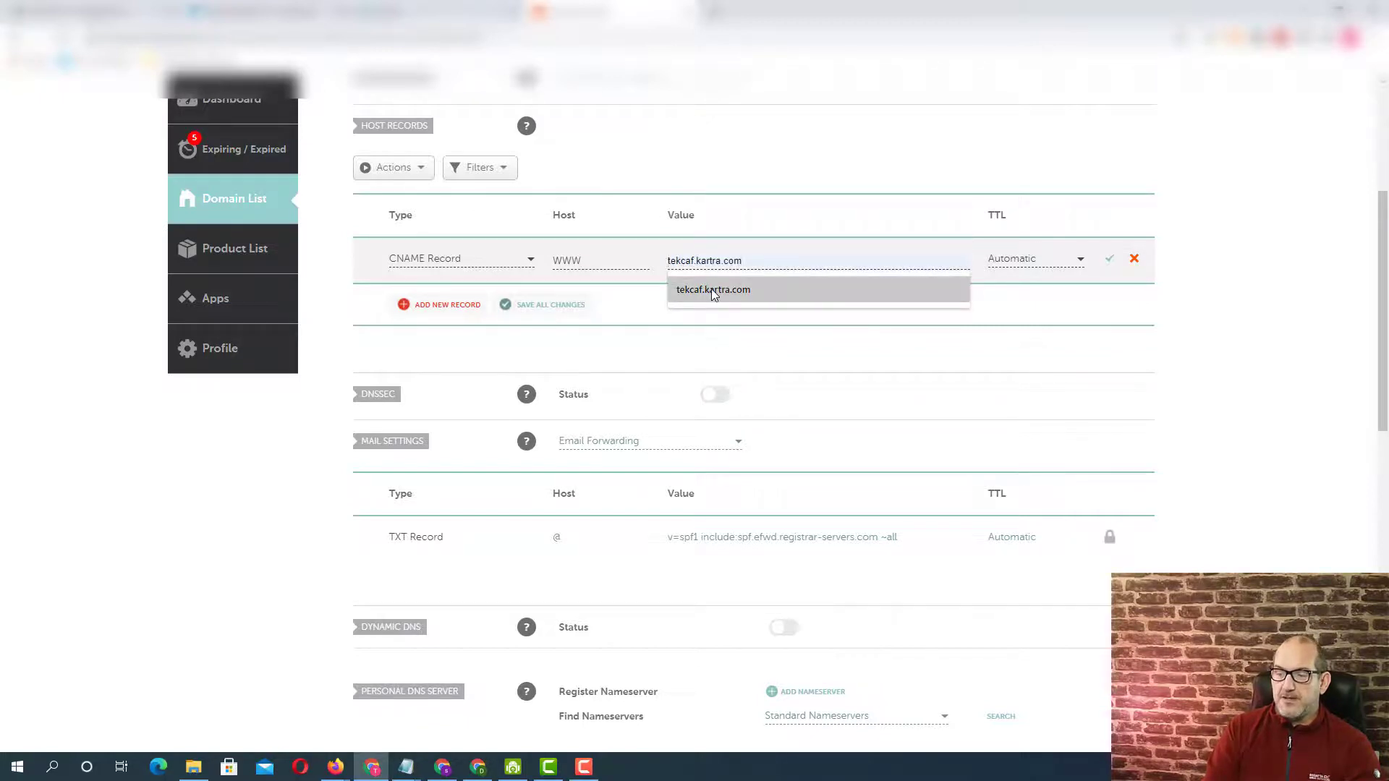
{"action": "left_click", "coordinate": [711, 289]}
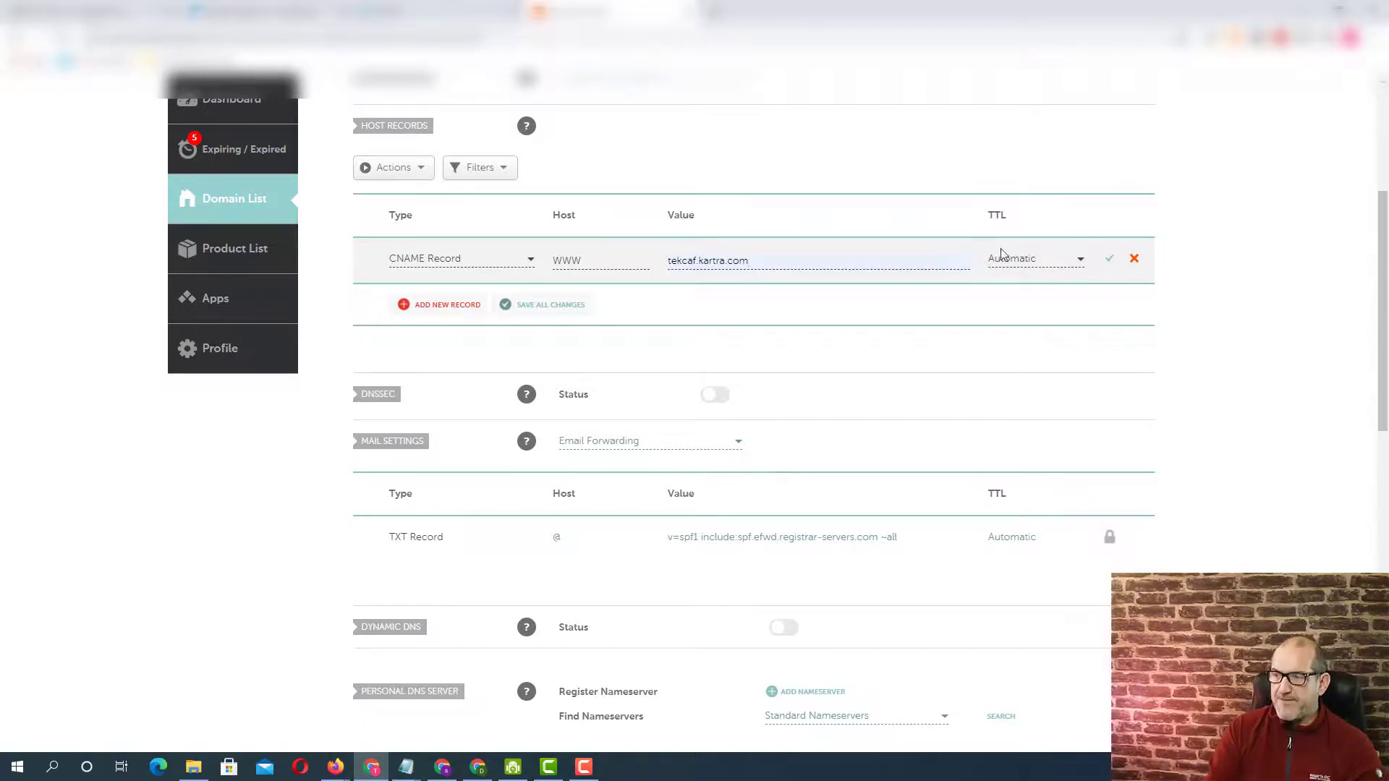
{"action": "left_click", "coordinate": [1110, 262]}
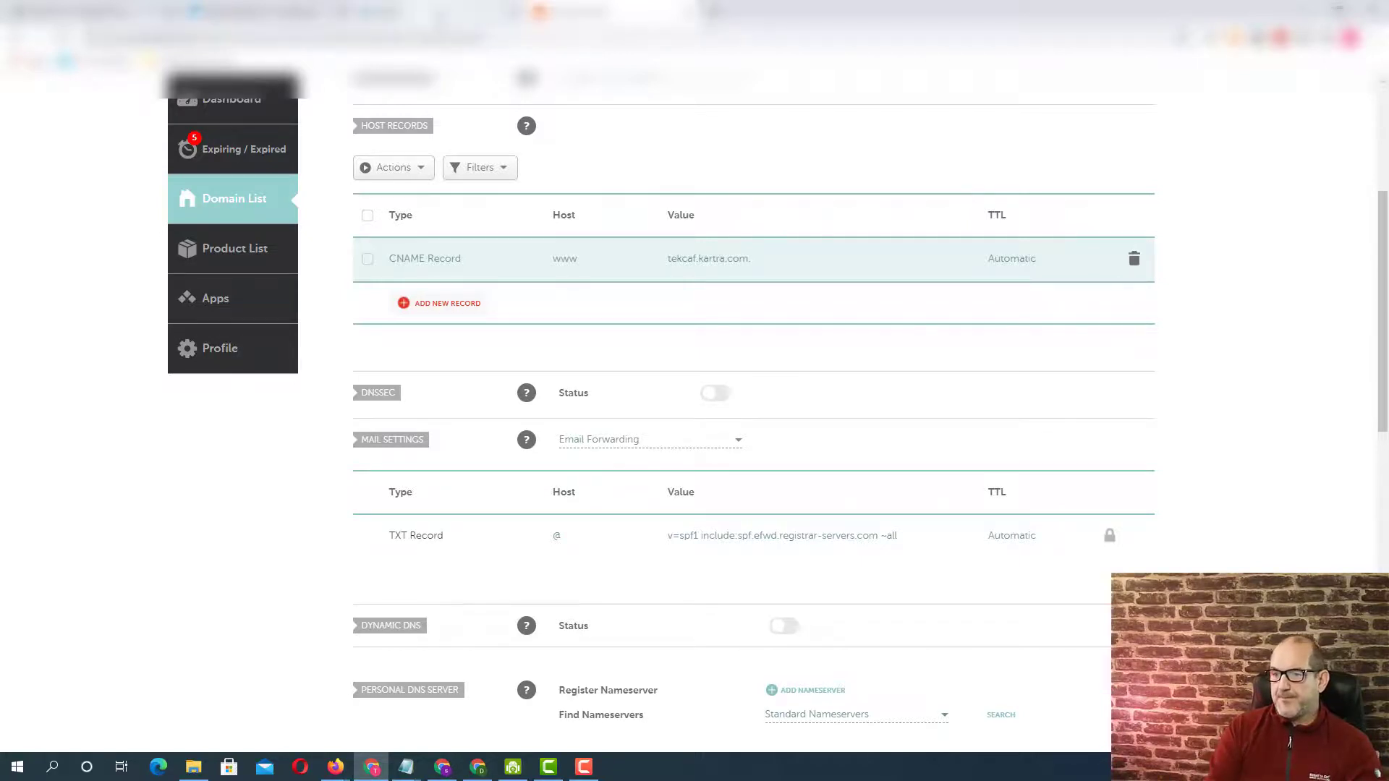
Switch back to Kartra, confirm that the domain linking steps are completed, and continue the custom domain setup.
{"action": "left_click", "coordinate": [440, 16]}
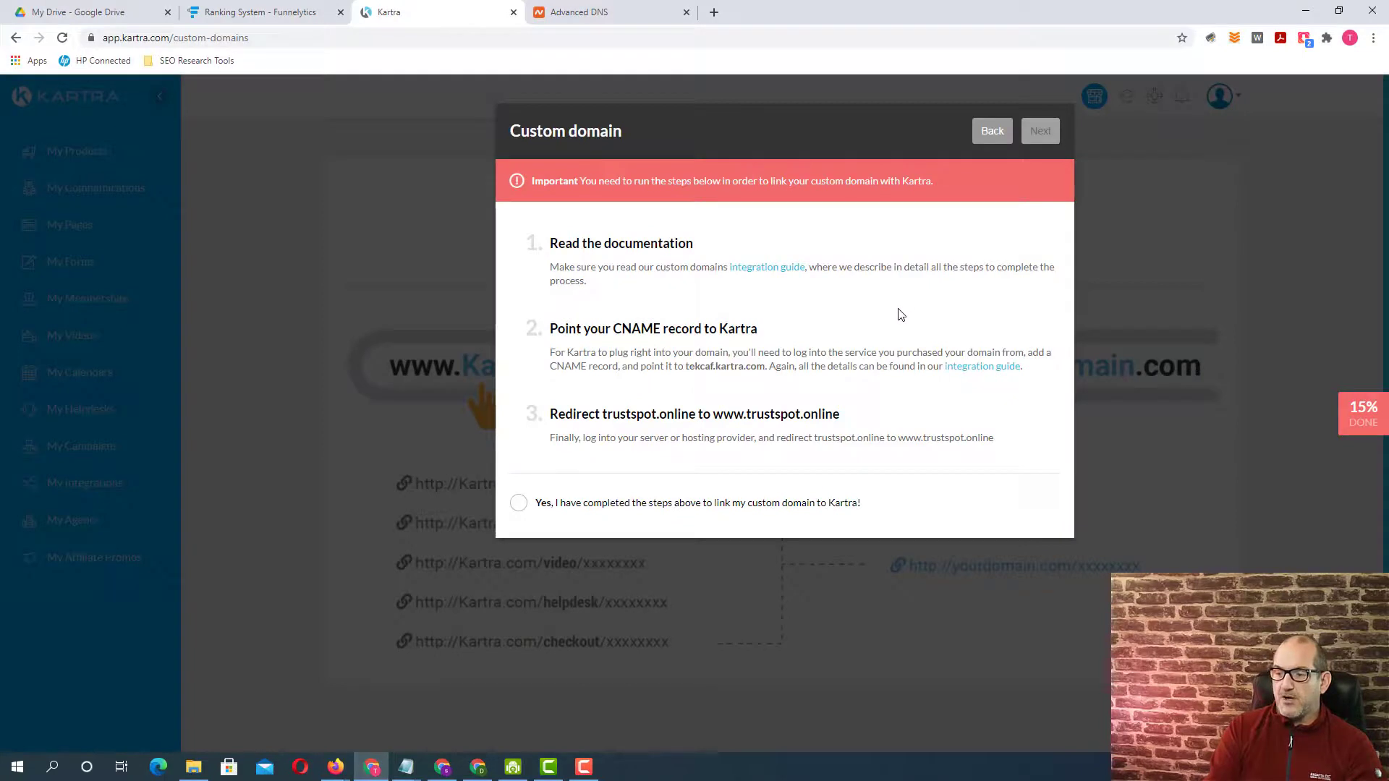
{"action": "left_click", "coordinate": [520, 507]}
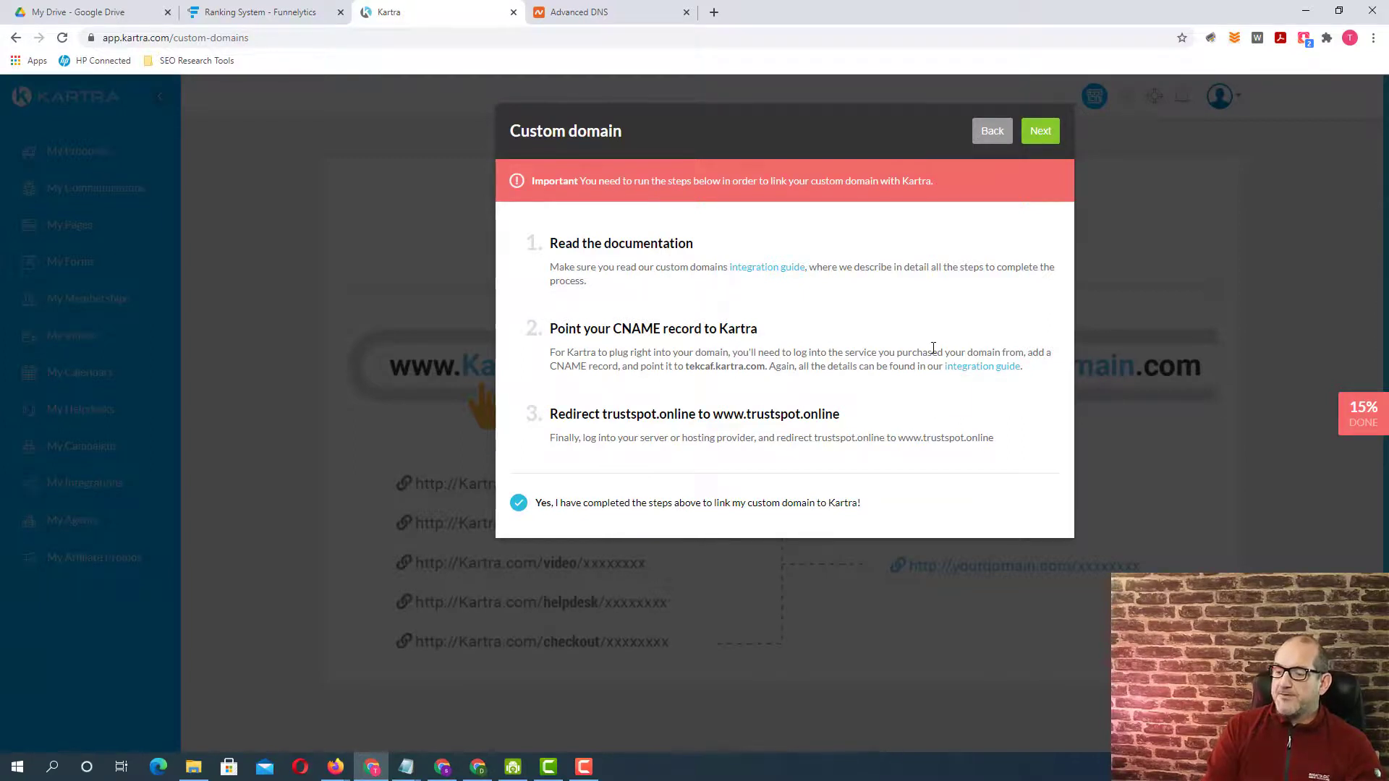
{"action": "left_click", "coordinate": [1042, 138]}
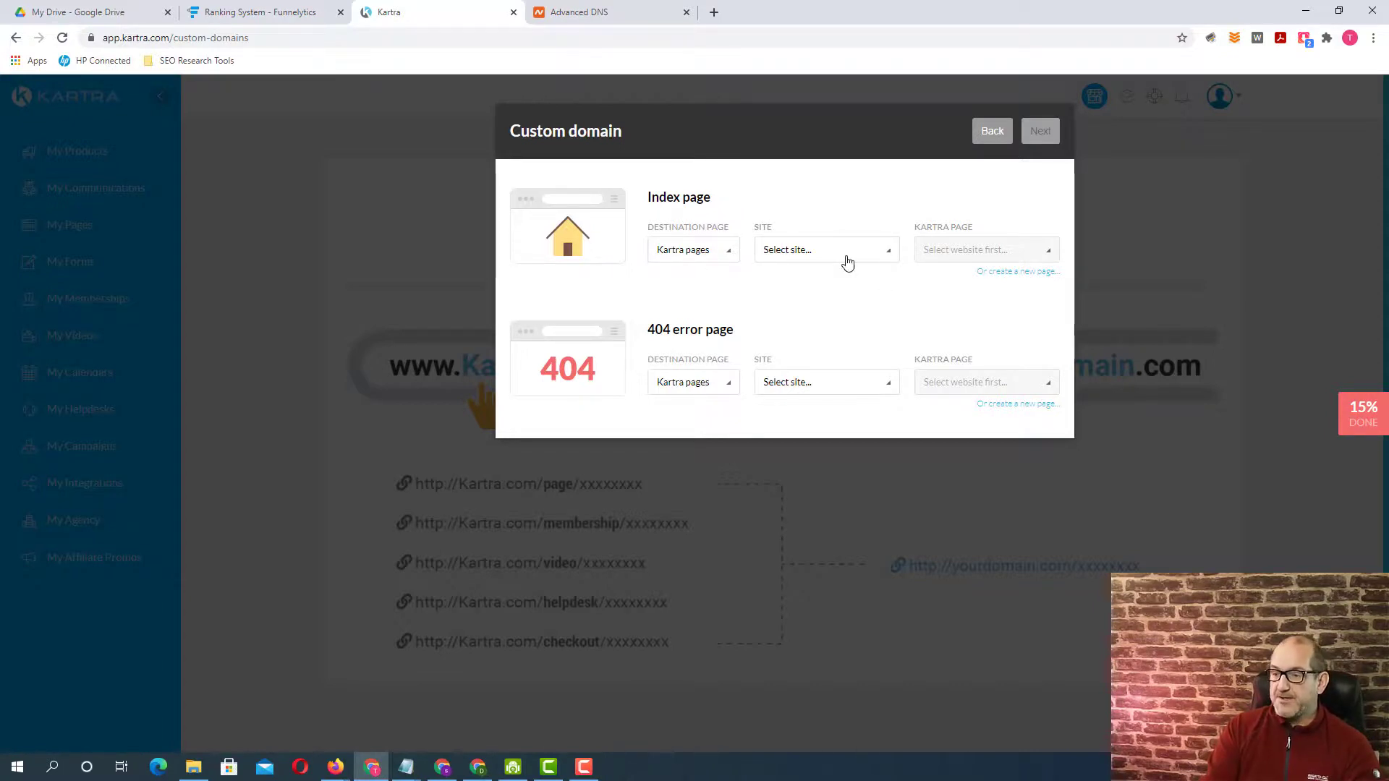
Set the domain's index page to the Kartra page Temp, with no site in particular.
{"action": "left_click", "coordinate": [889, 254]}
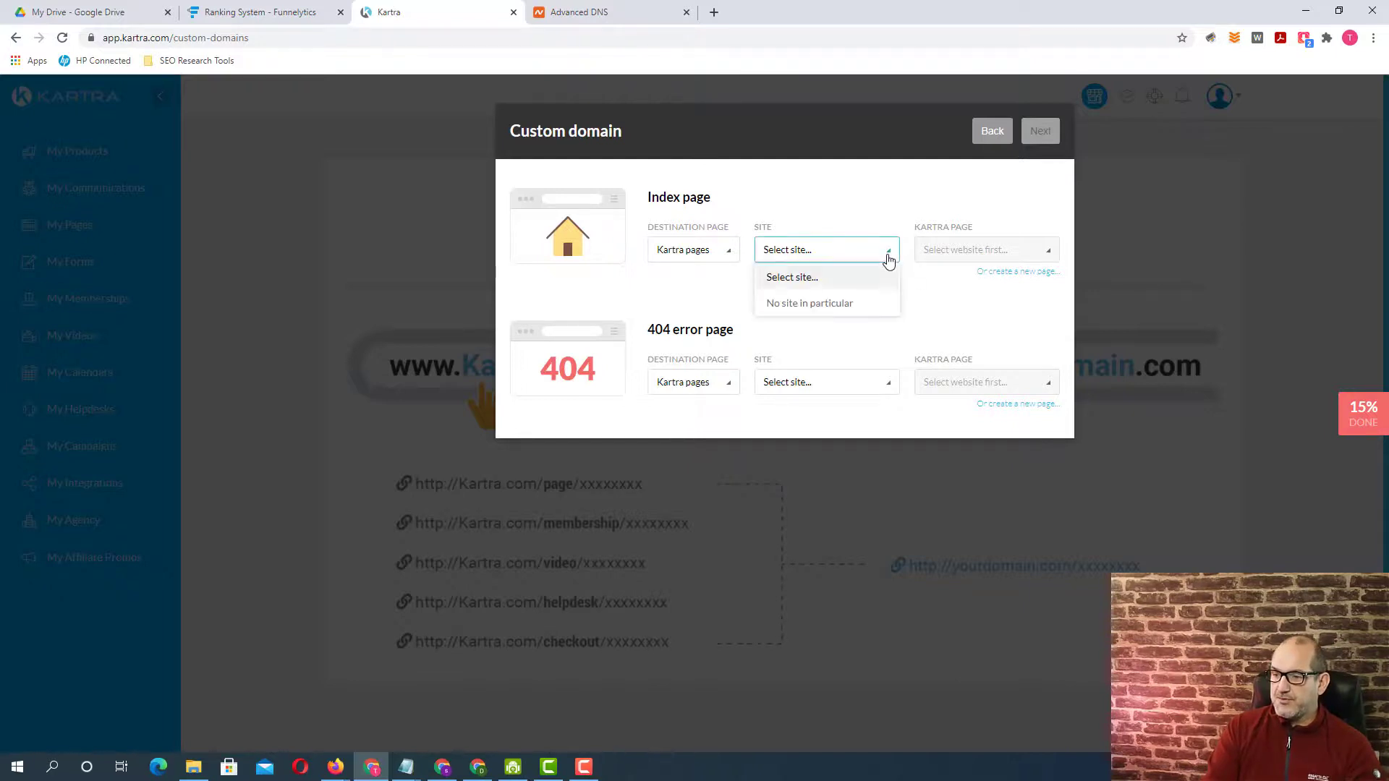
{"action": "left_click", "coordinate": [828, 306]}
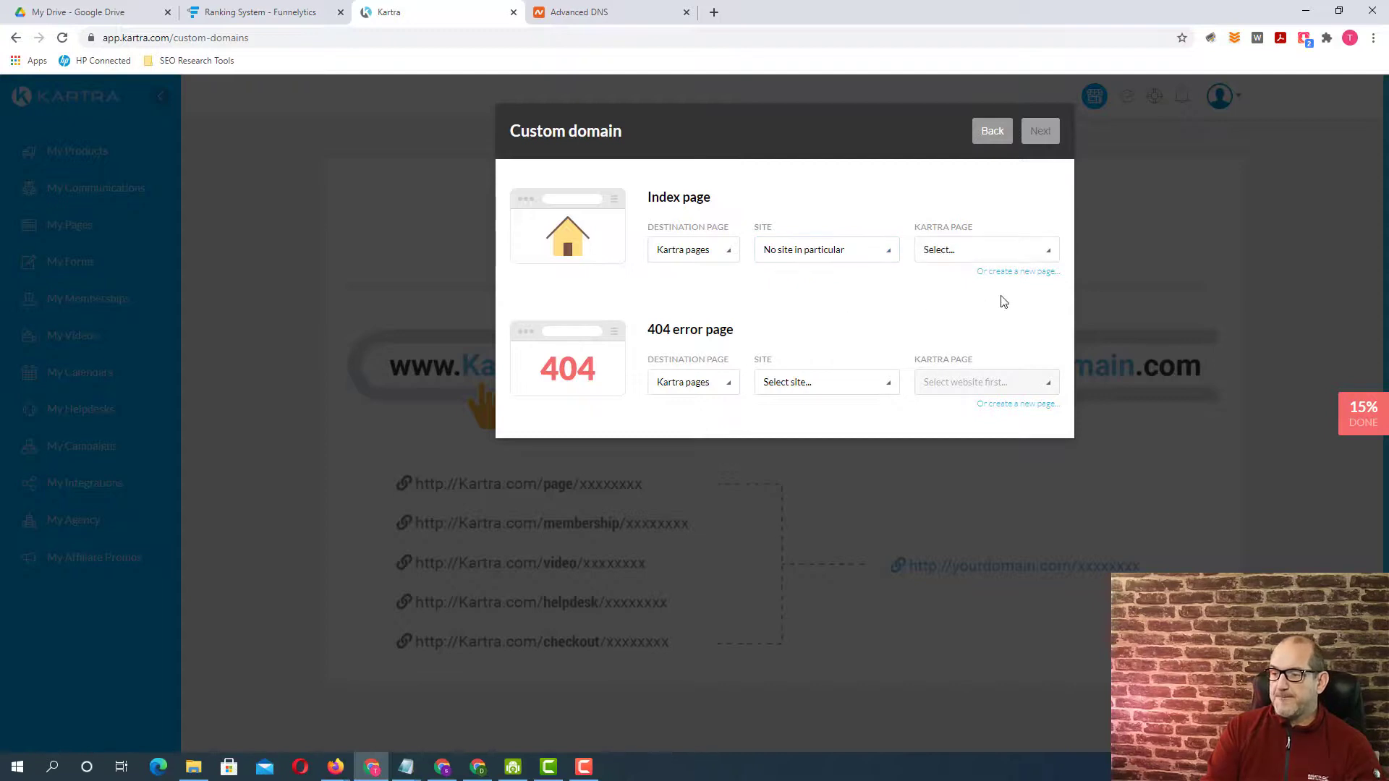
{"action": "left_click", "coordinate": [987, 251]}
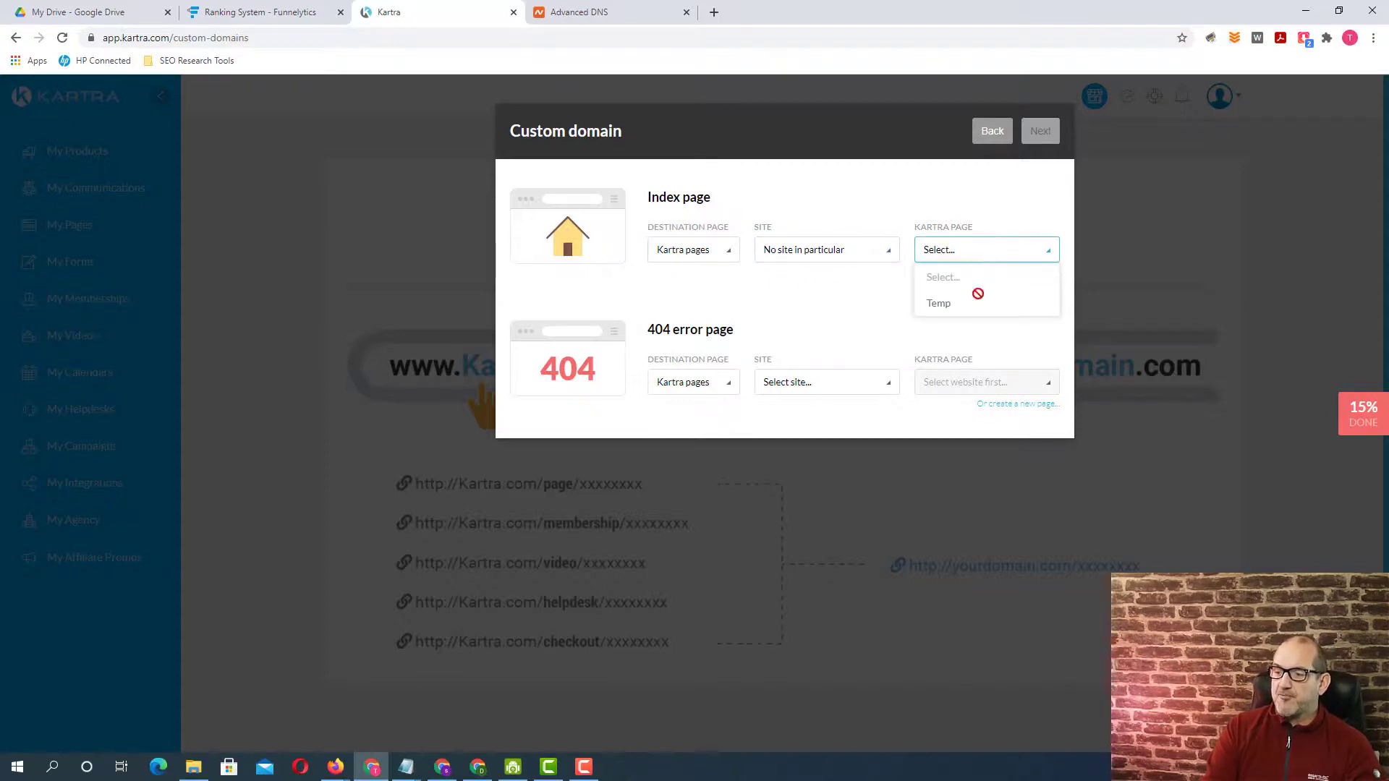
{"action": "left_click", "coordinate": [938, 304]}
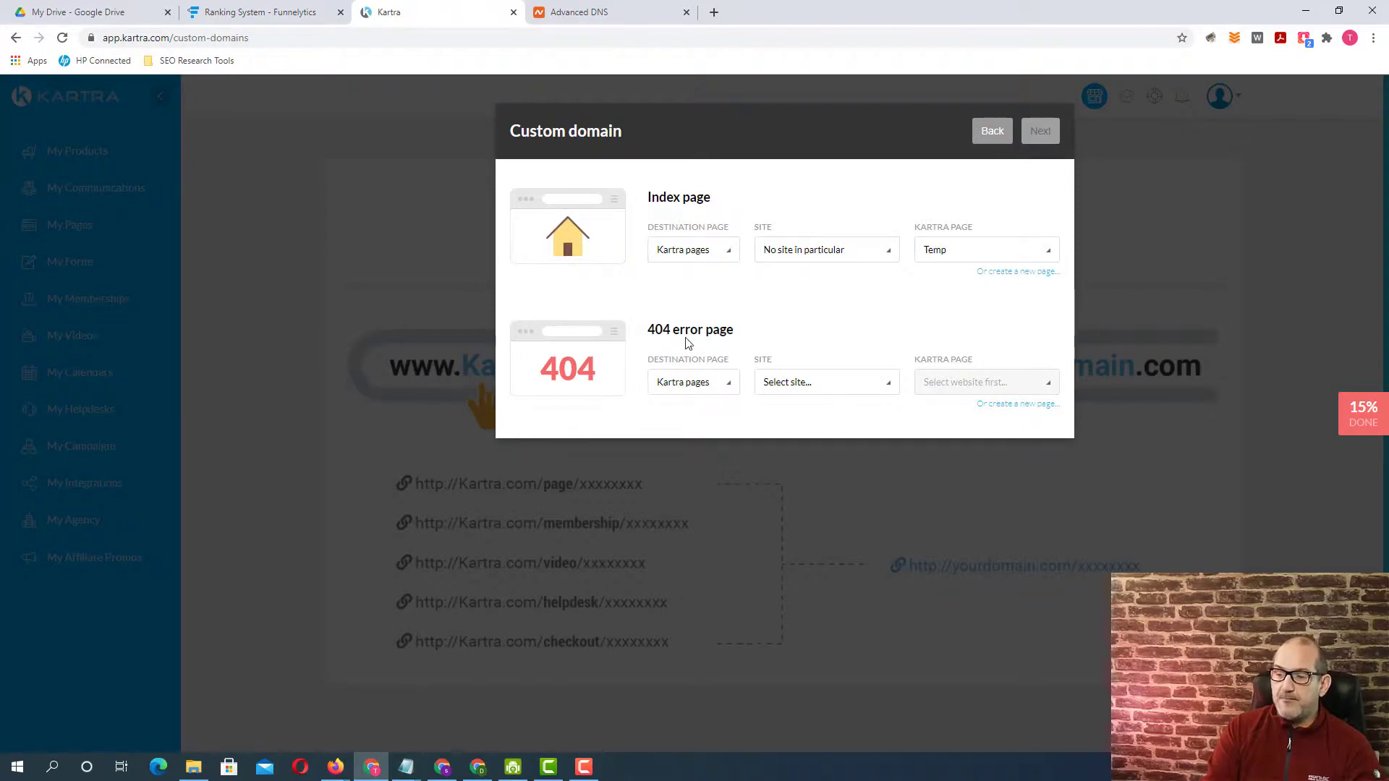
Set the 404 error page to the Kartra page Temp with no site in particular, then submit the custom domain and close the dialog.
{"action": "left_click", "coordinate": [728, 387]}
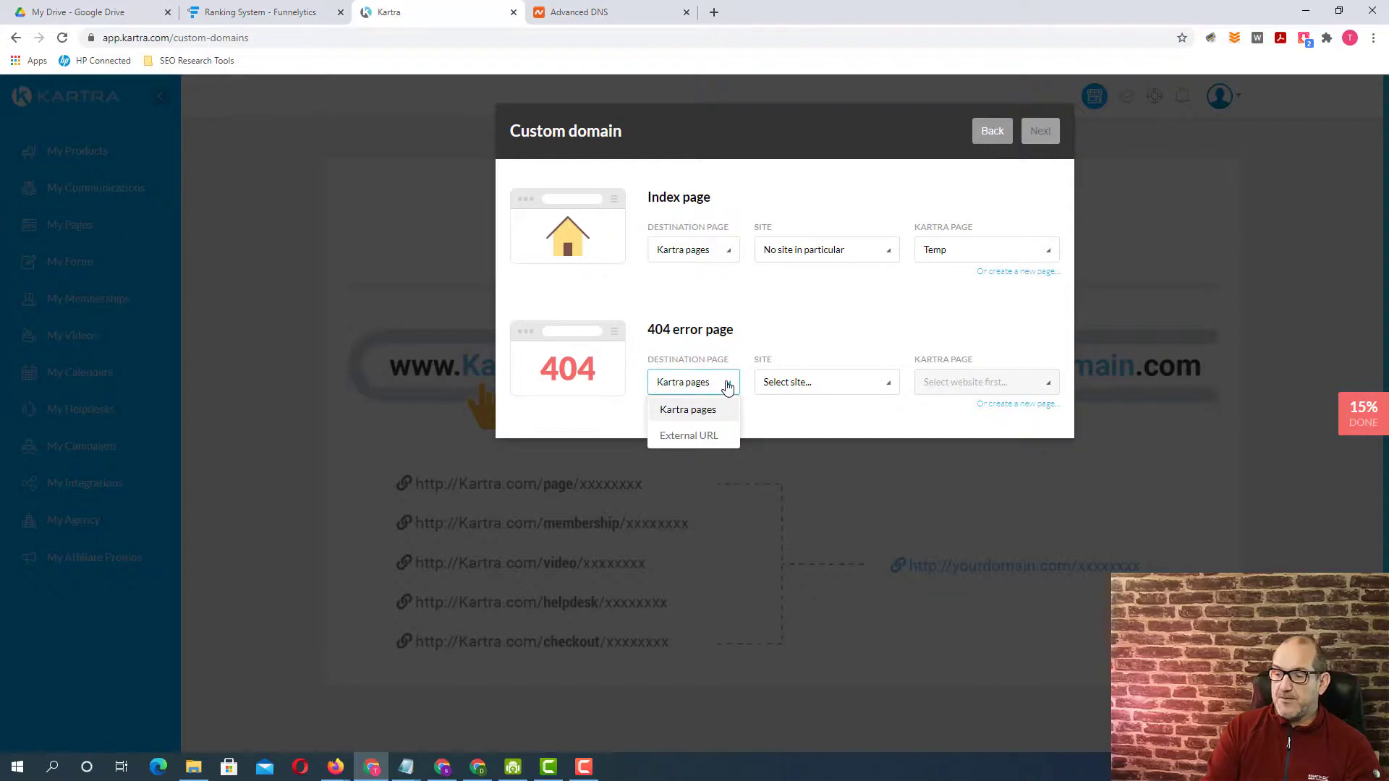
{"action": "left_click", "coordinate": [727, 387]}
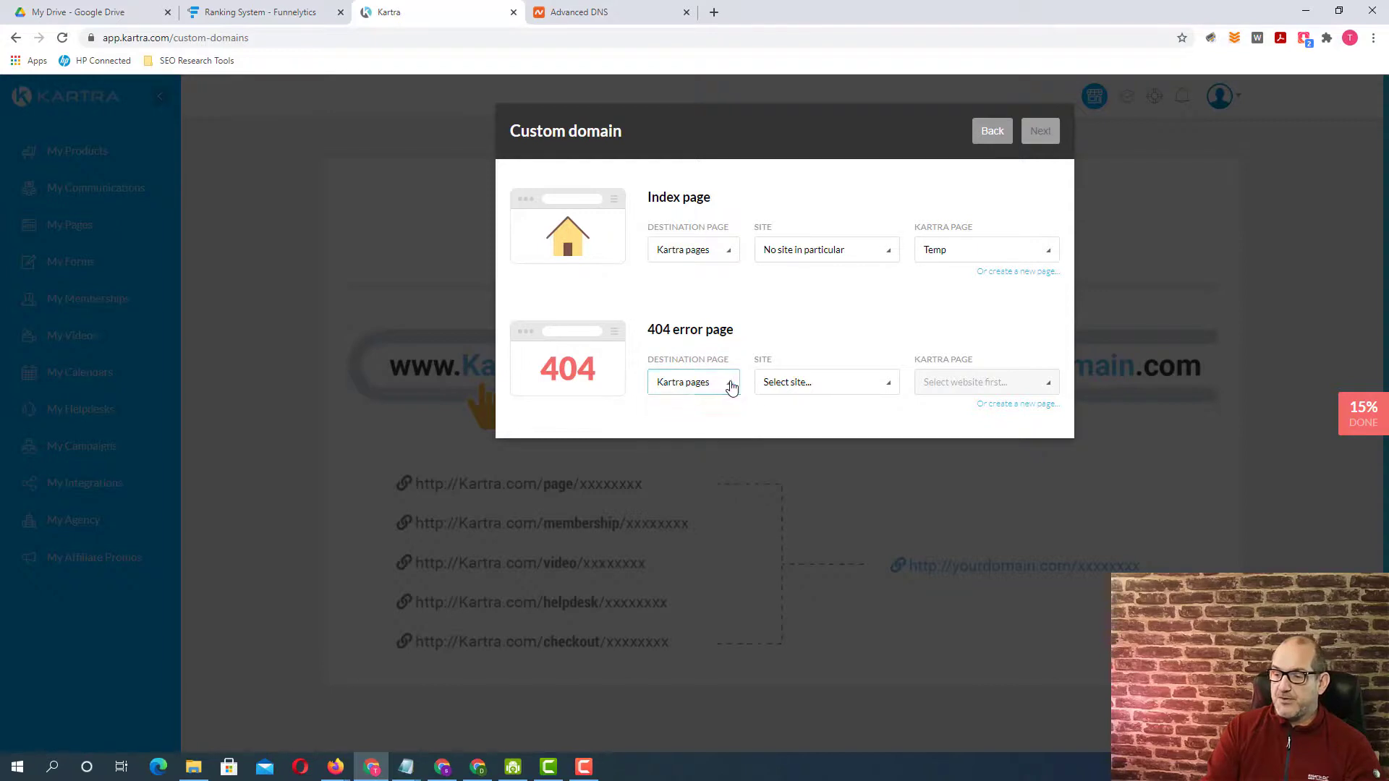
{"action": "left_click", "coordinate": [878, 388]}
{"action": "left_click", "coordinate": [825, 437]}
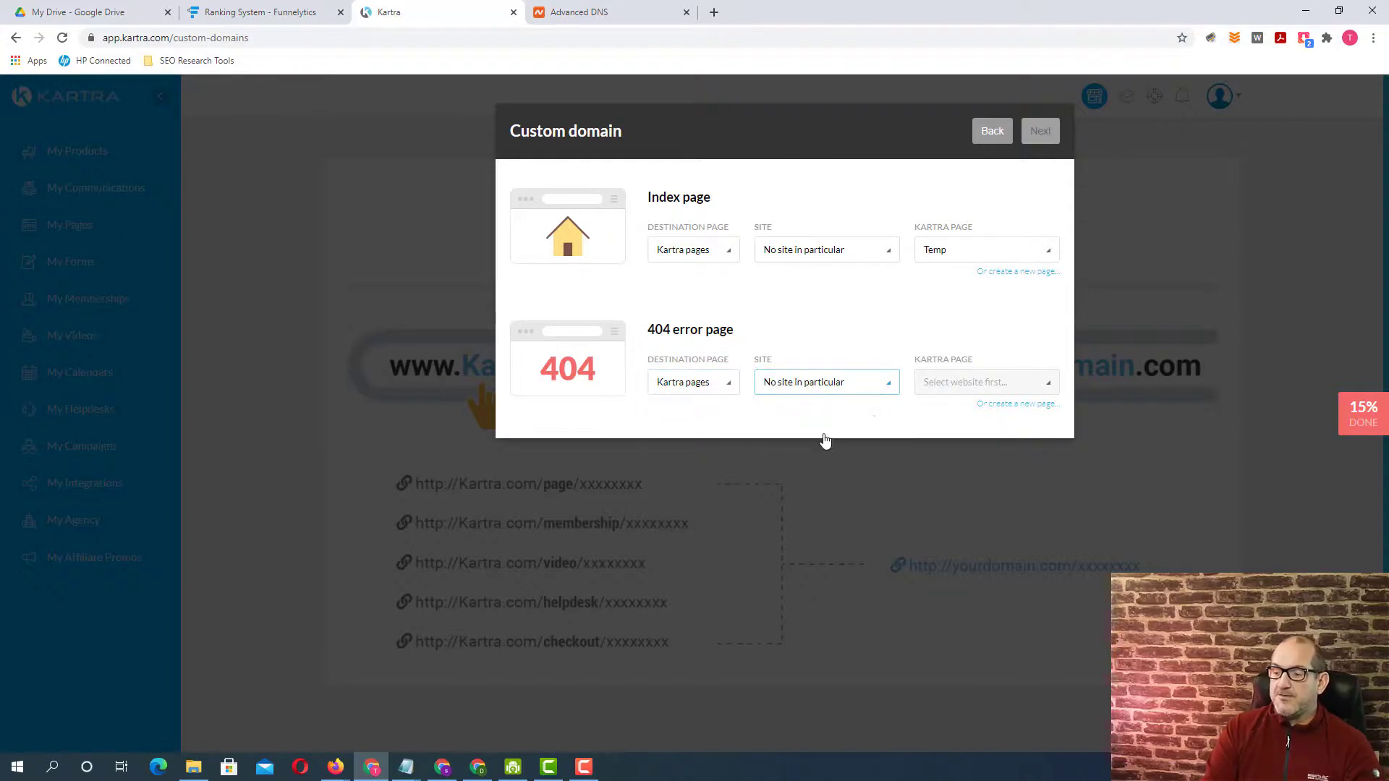
{"action": "left_click", "coordinate": [954, 383]}
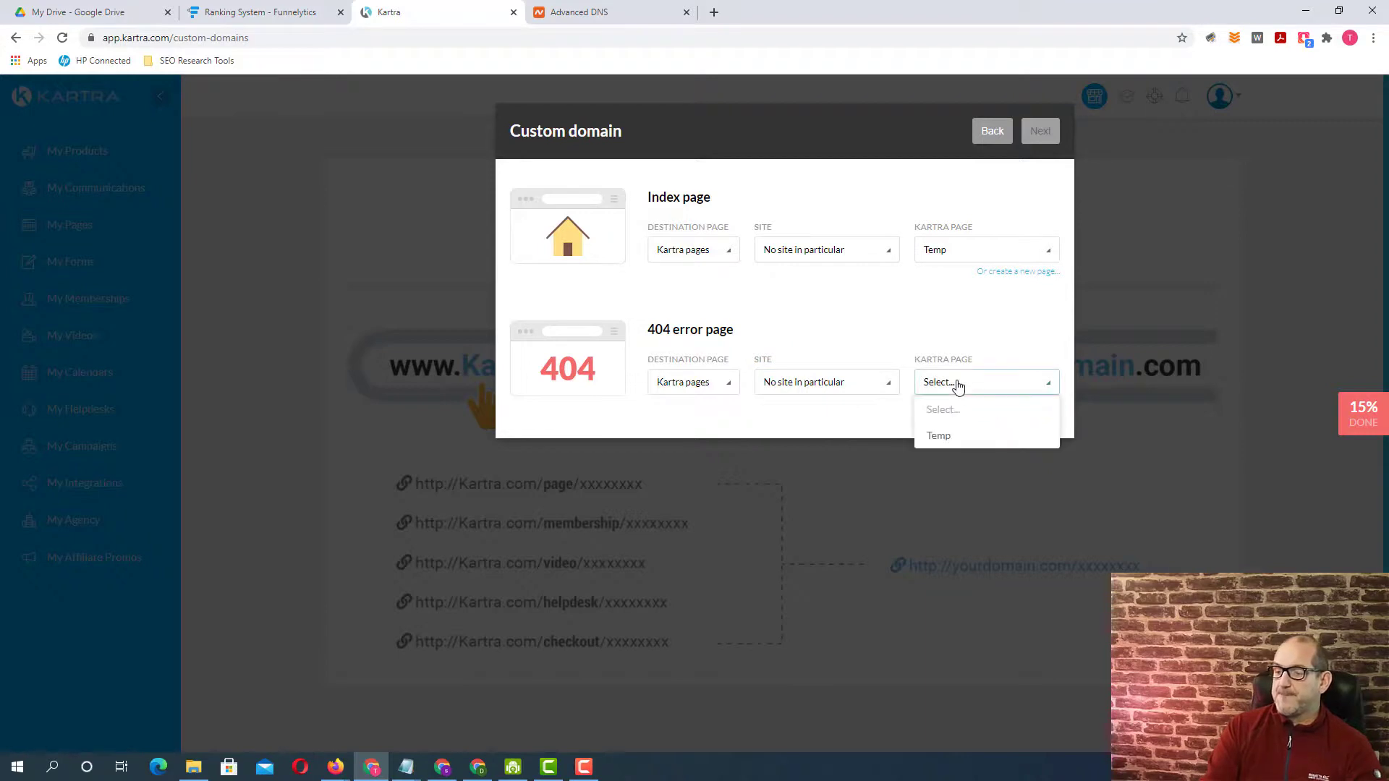
{"action": "left_click", "coordinate": [939, 437]}
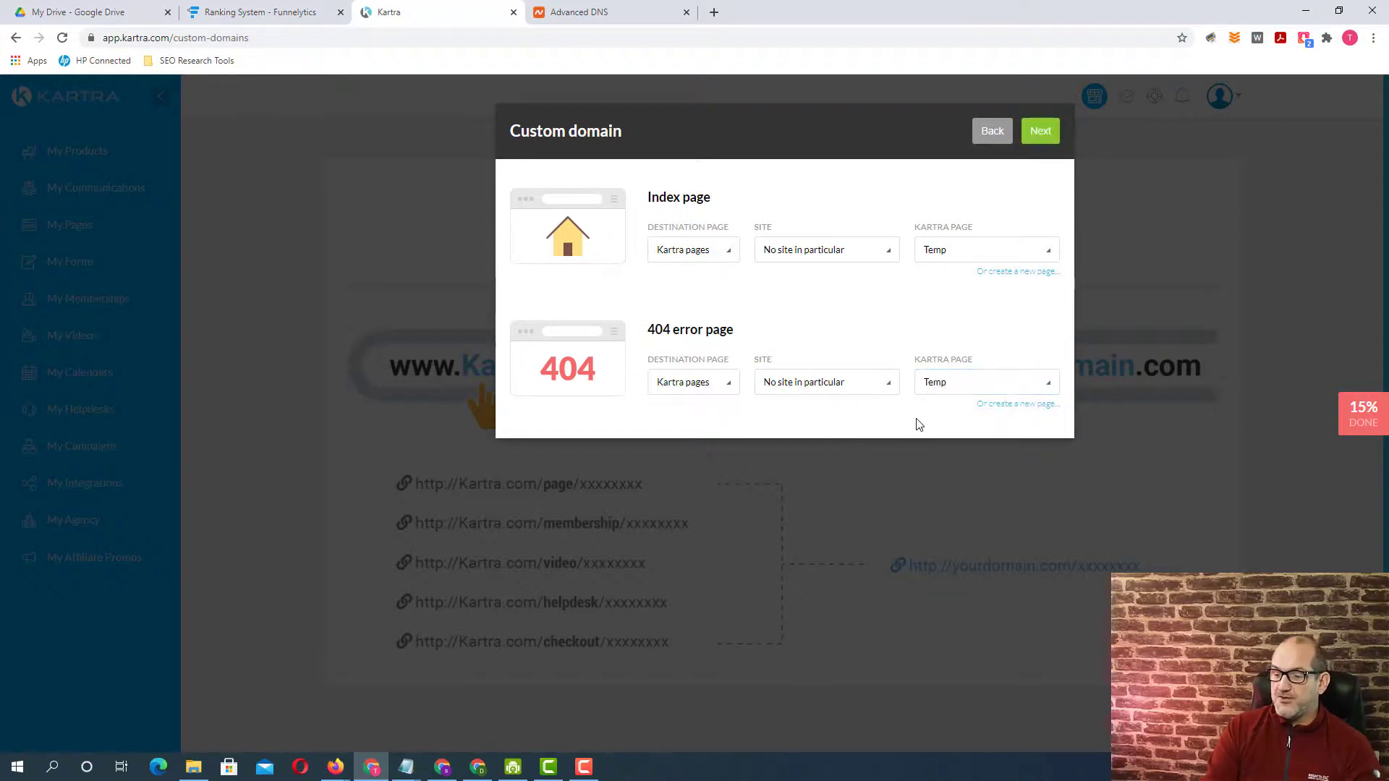
{"action": "left_click", "coordinate": [1041, 133]}
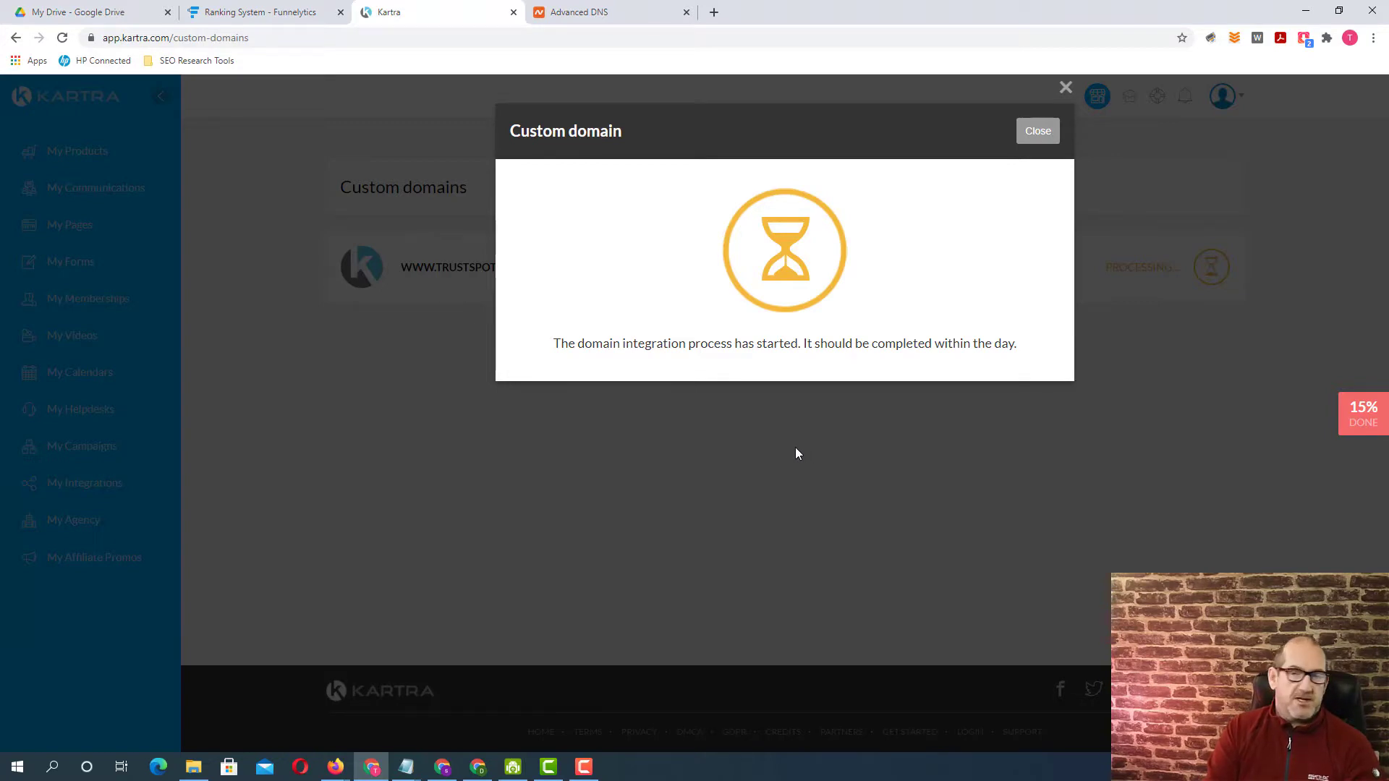
{"action": "left_click", "coordinate": [1039, 132]}
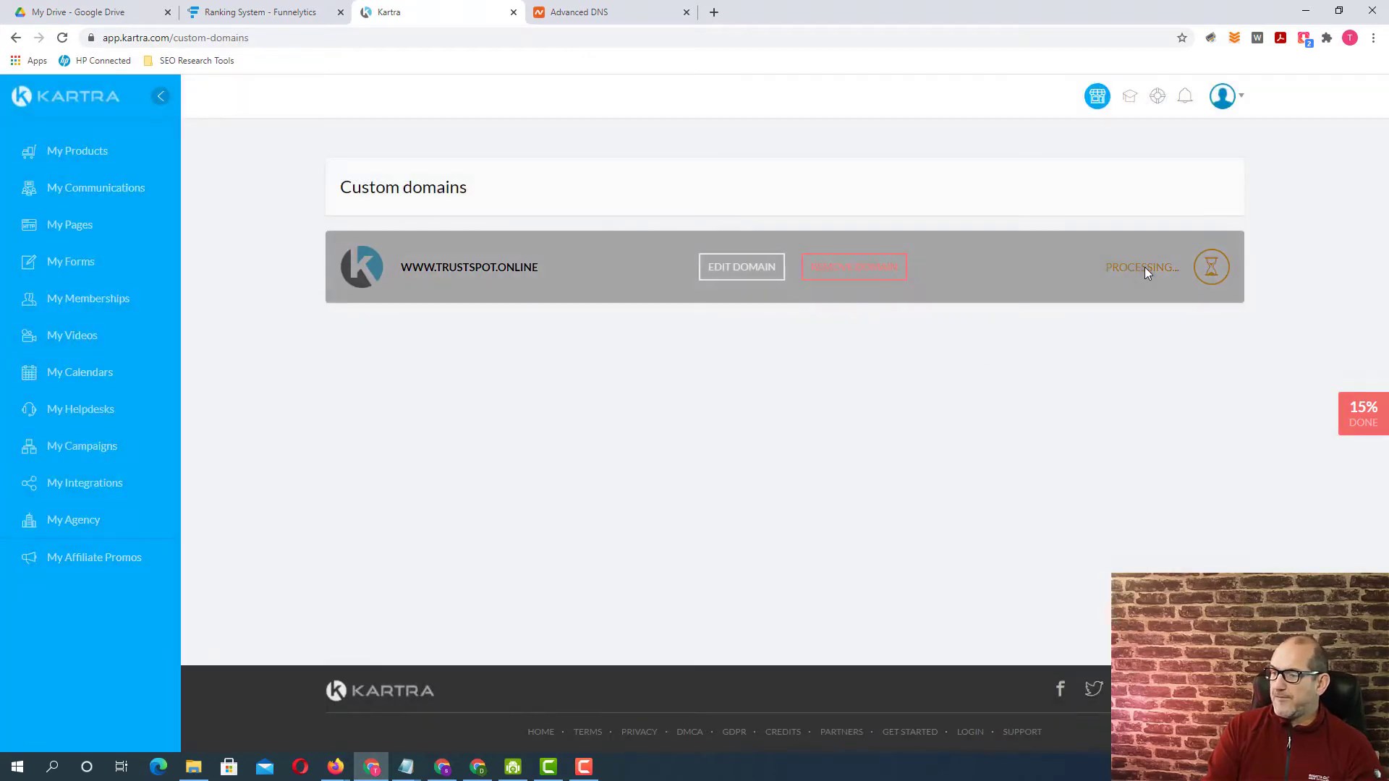